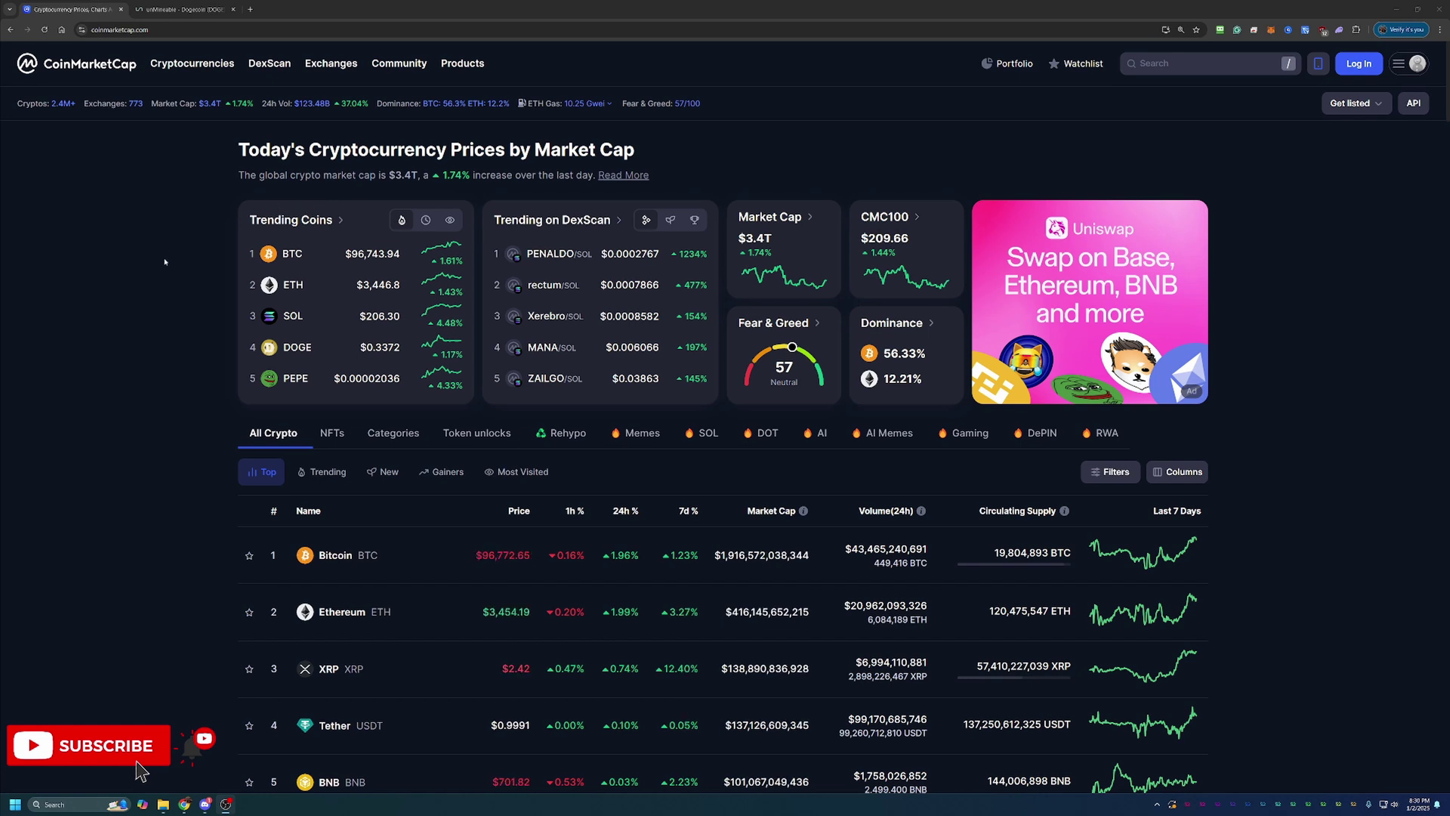
Switch to the unMineable Dogecoin page and scroll down to the XelisHash pool and setup guides
scroll(164, 265, "down", 1)
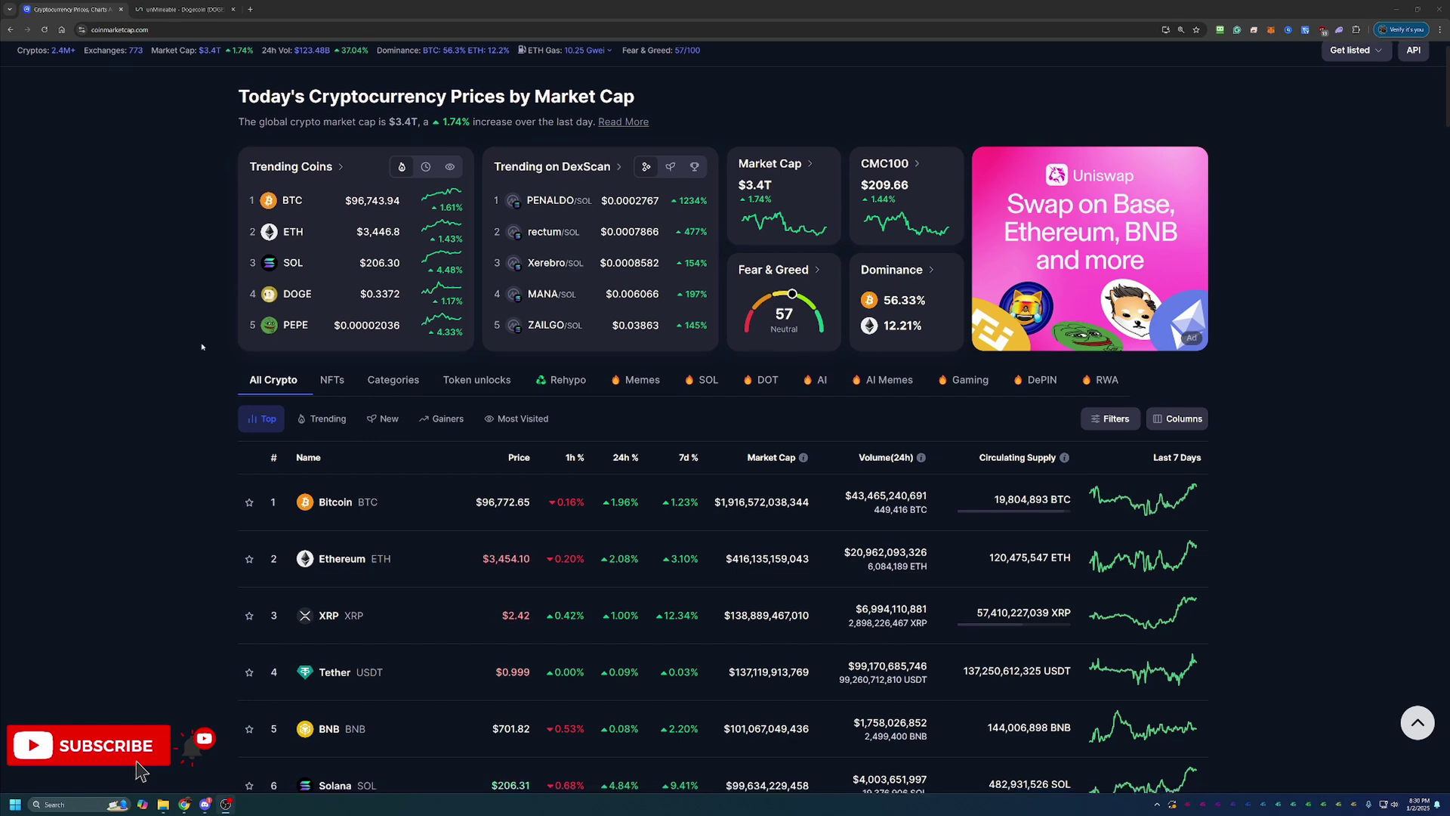
scroll(240, 665, "down", 5)
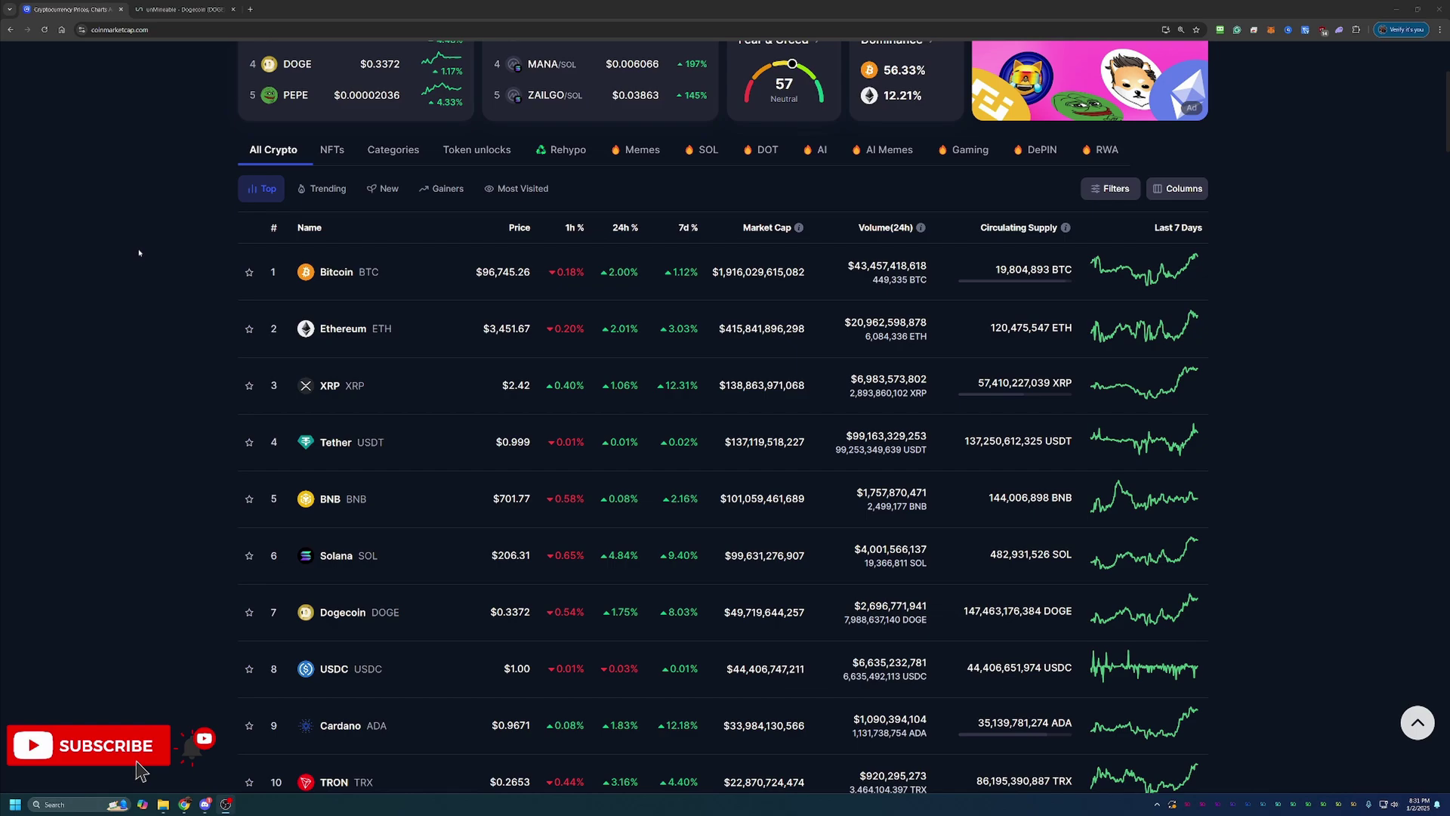
left_click(202, 10)
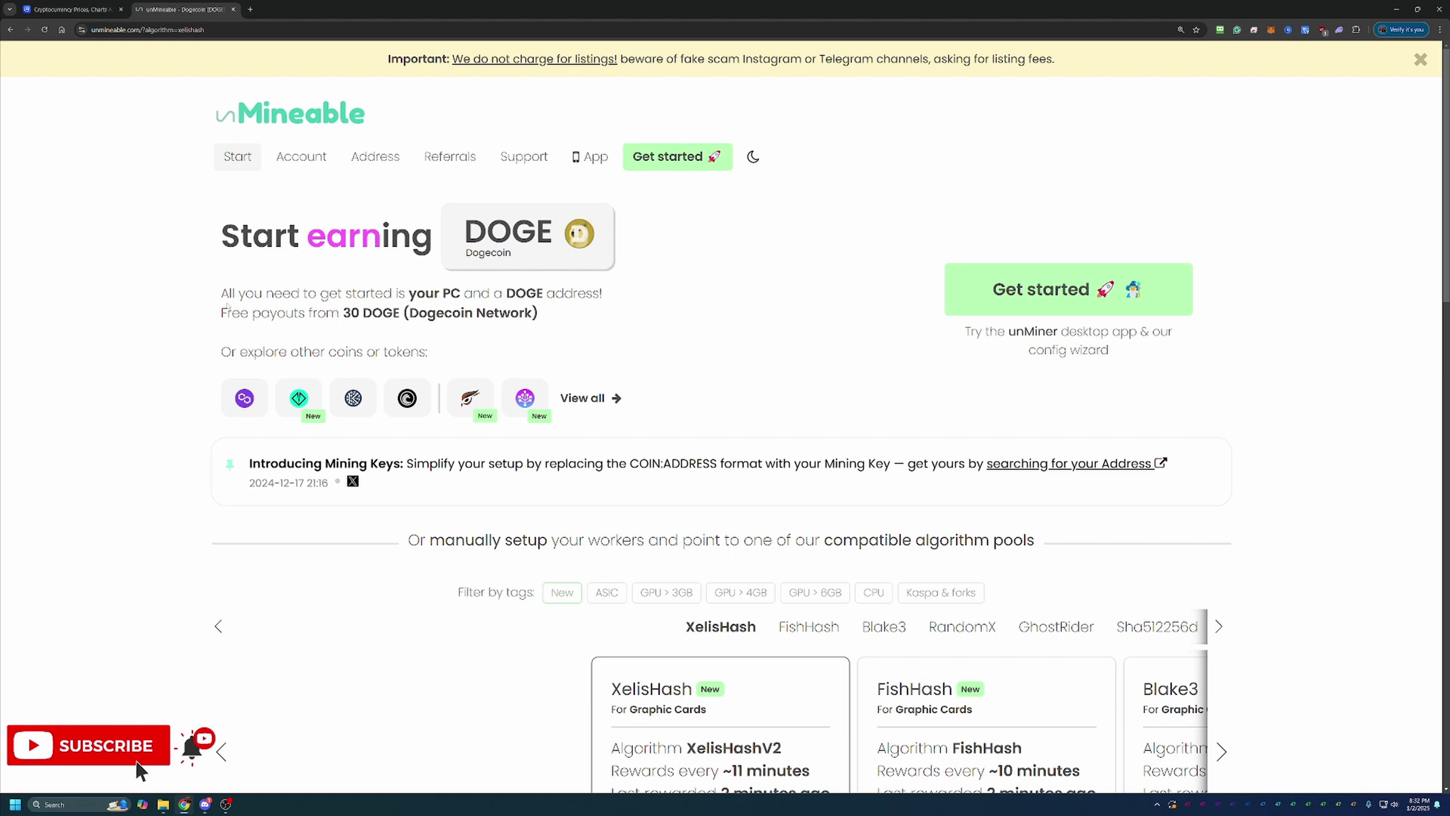
scroll(309, 345, "down", 1)
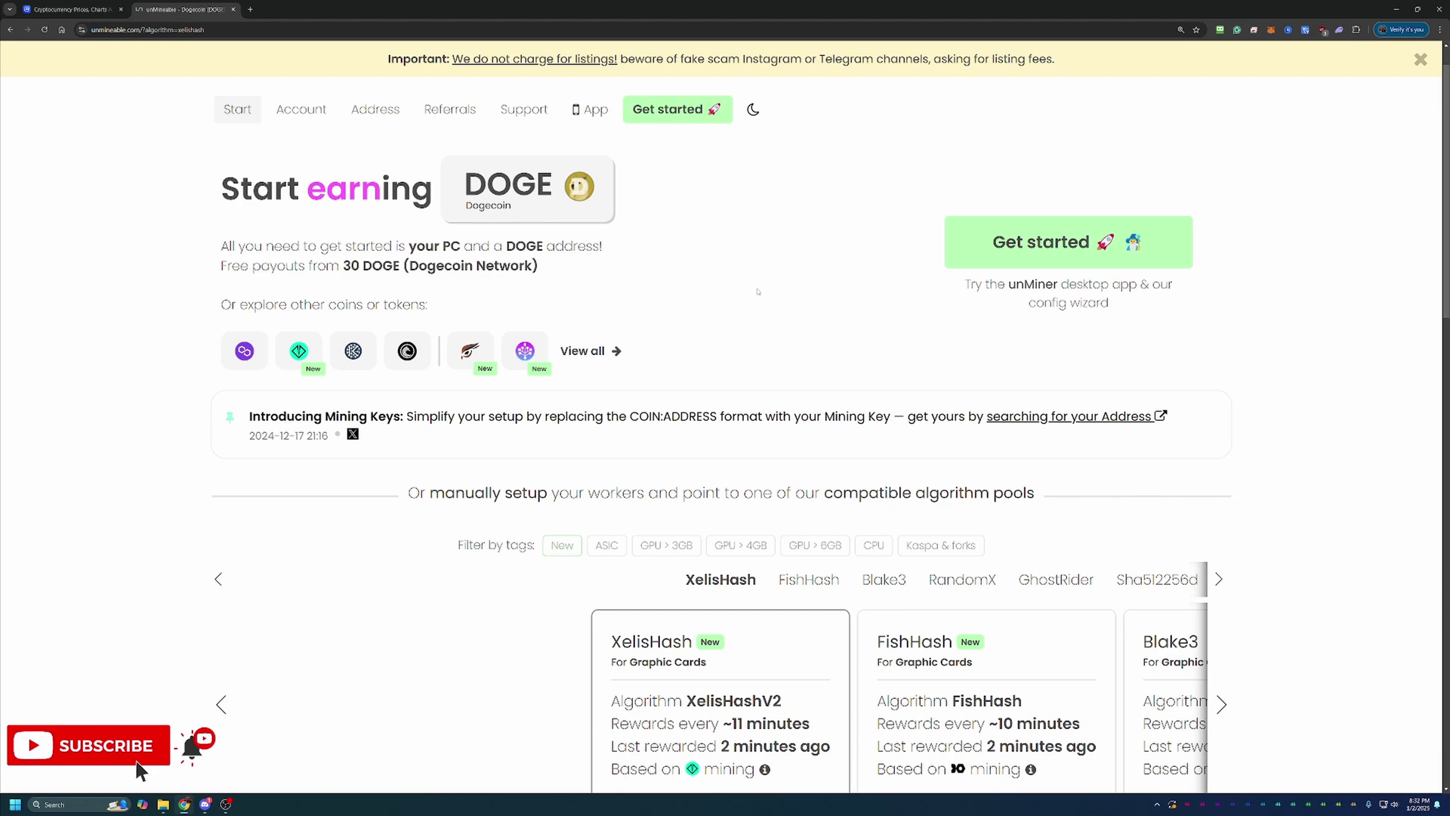
scroll(758, 291, "down", 3)
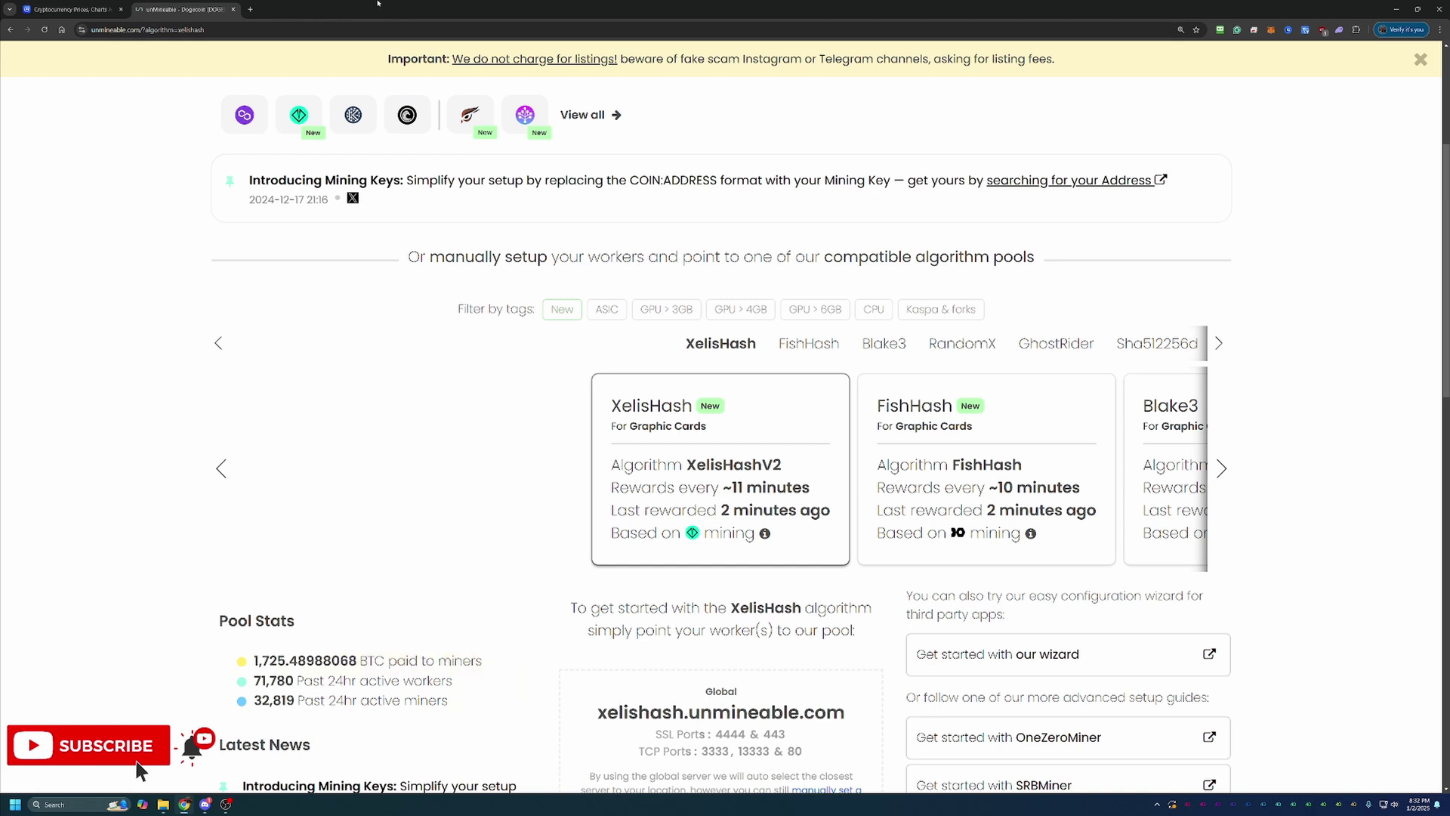
In a new tab, search Google for 'whatto mine' and expand WhatToMine's full GPU list
left_click(250, 9)
type("ehas")
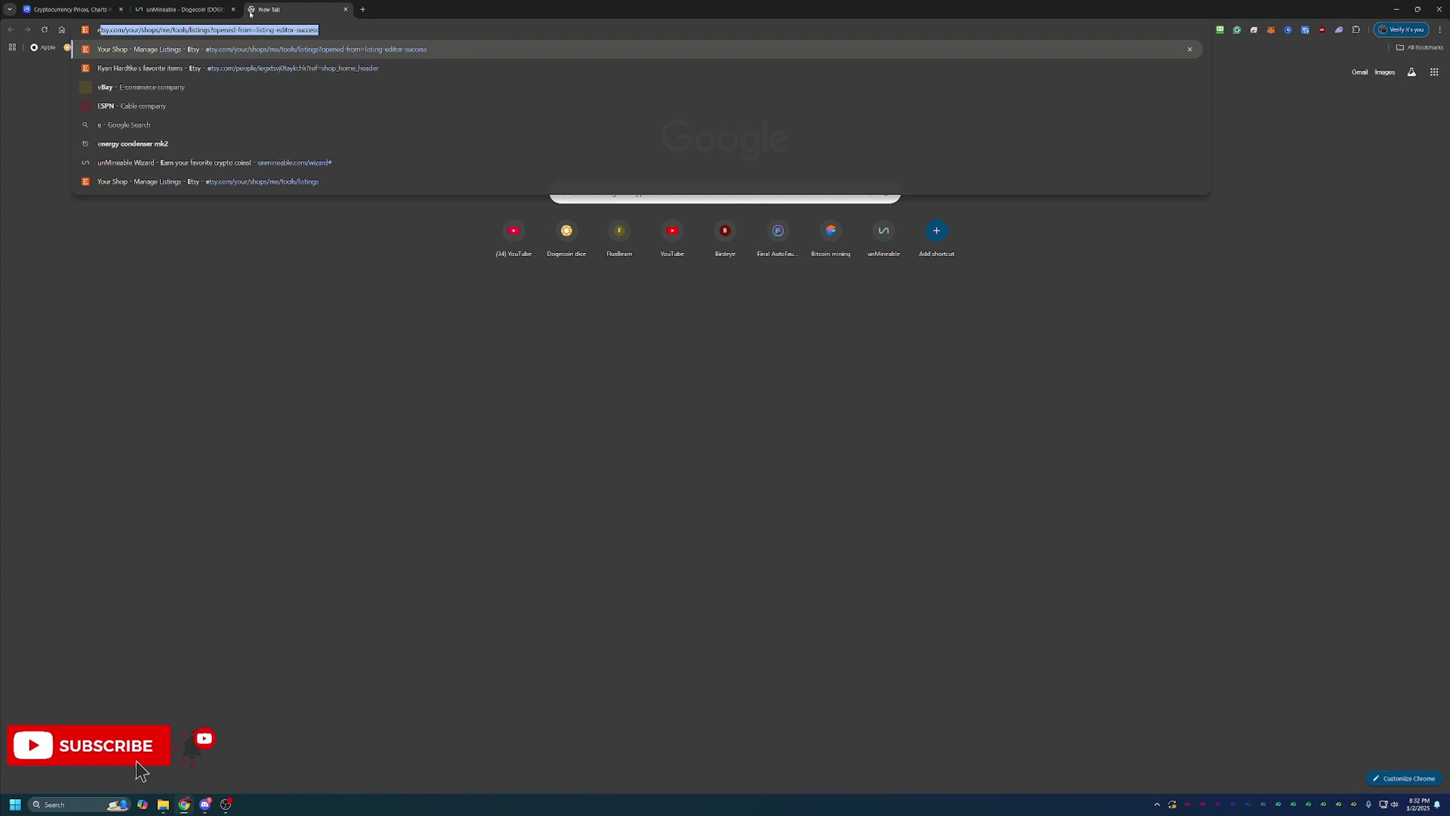
key("BackSpace")
key("BackSpace")
key("BackSpace")
key("BackSpace")
type("what")
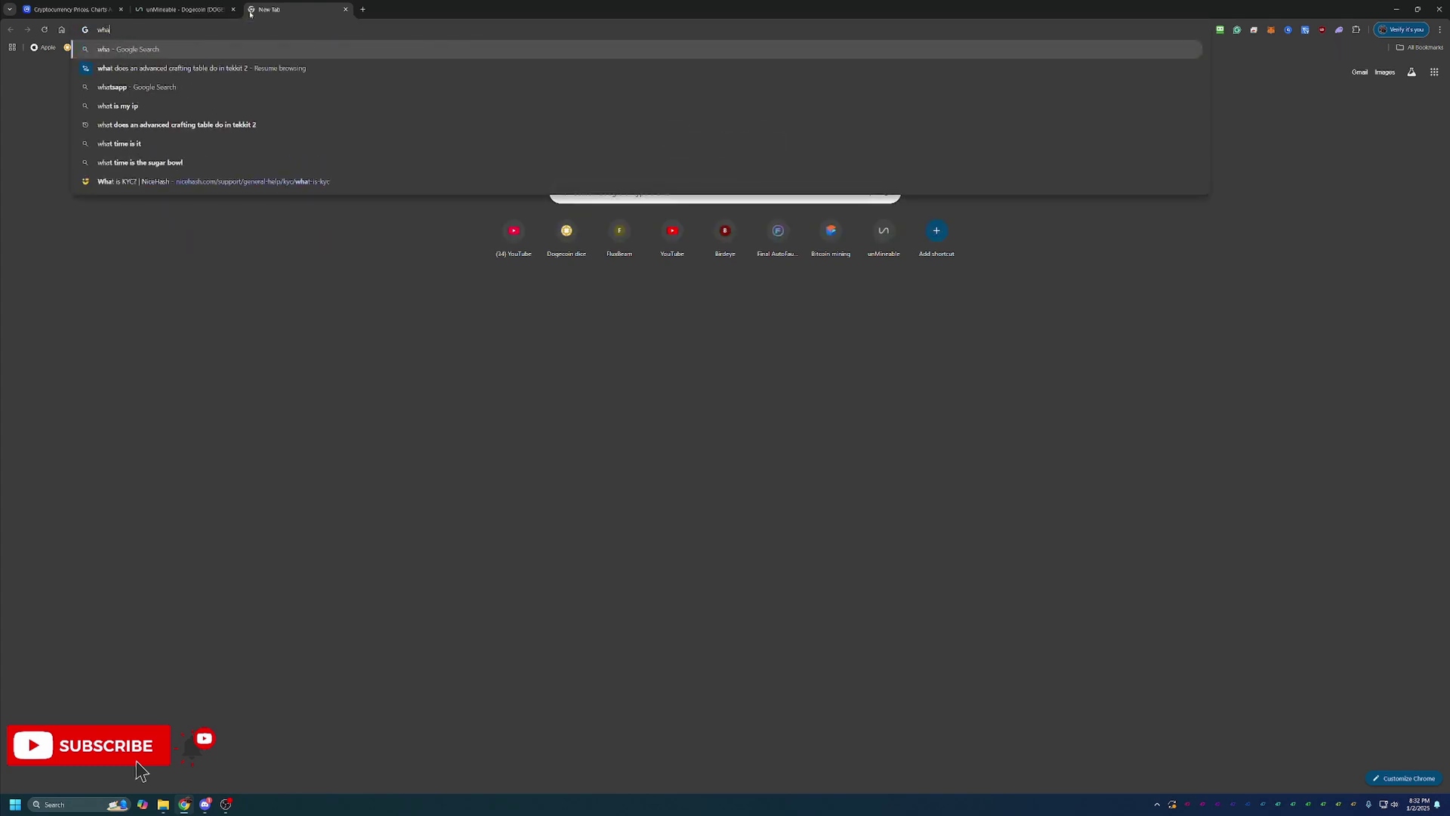
type("to mine")
key("Return")
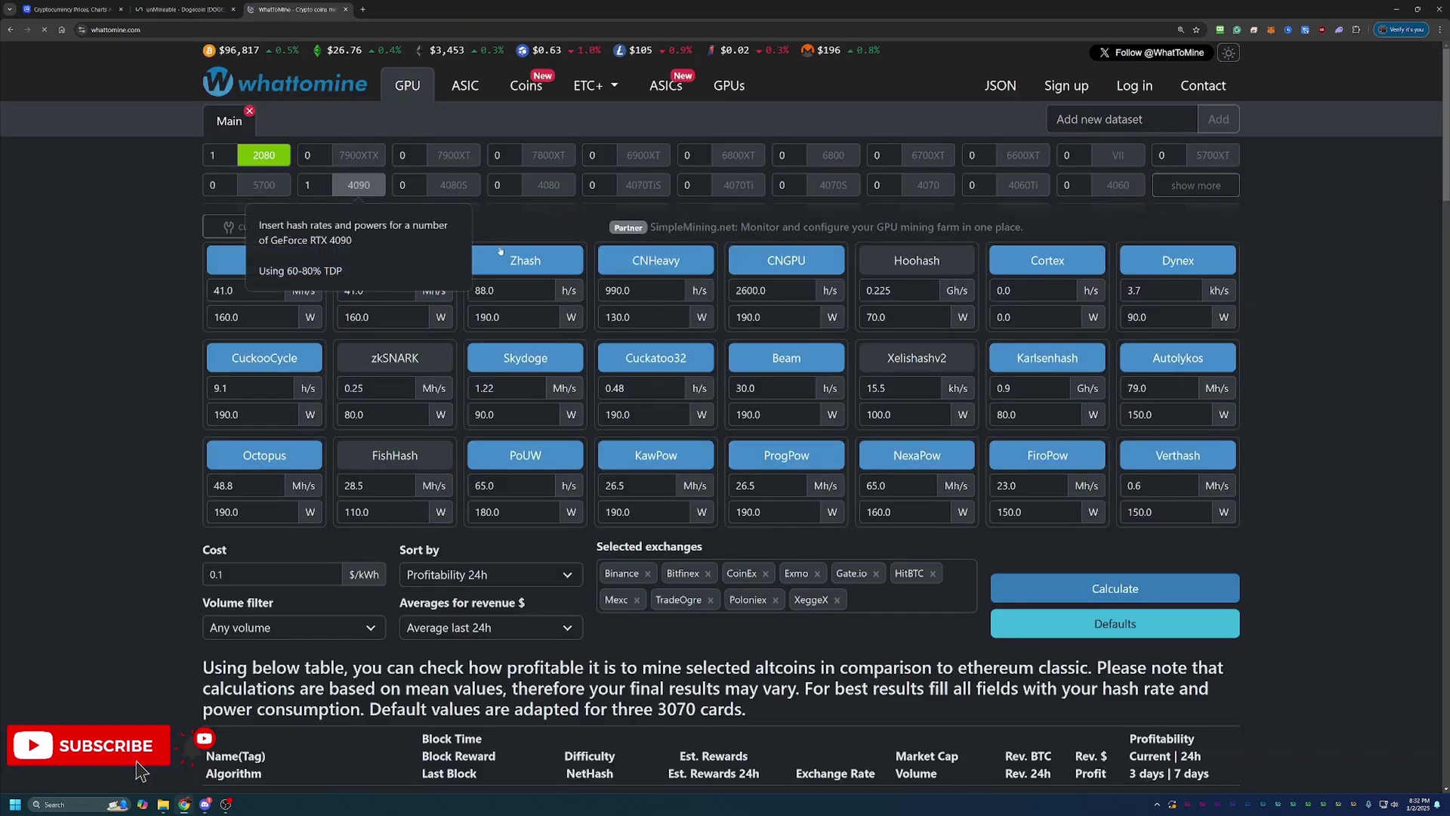
left_click(1195, 185)
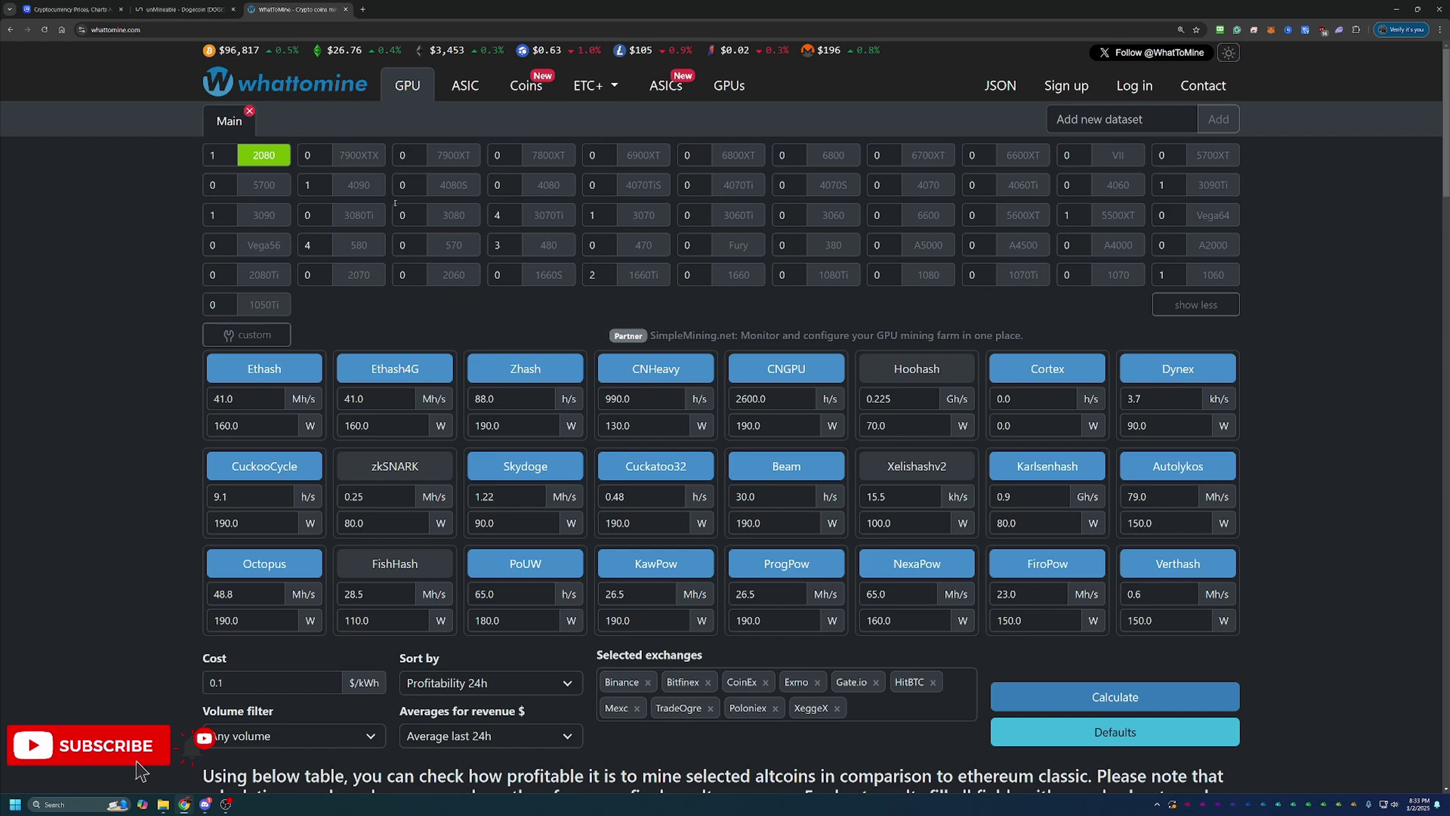
scroll(803, 445, "down", 2)
Calculate WhatToMine GPU profitability, review the results table, then return to the unMineable page
left_click(1115, 555)
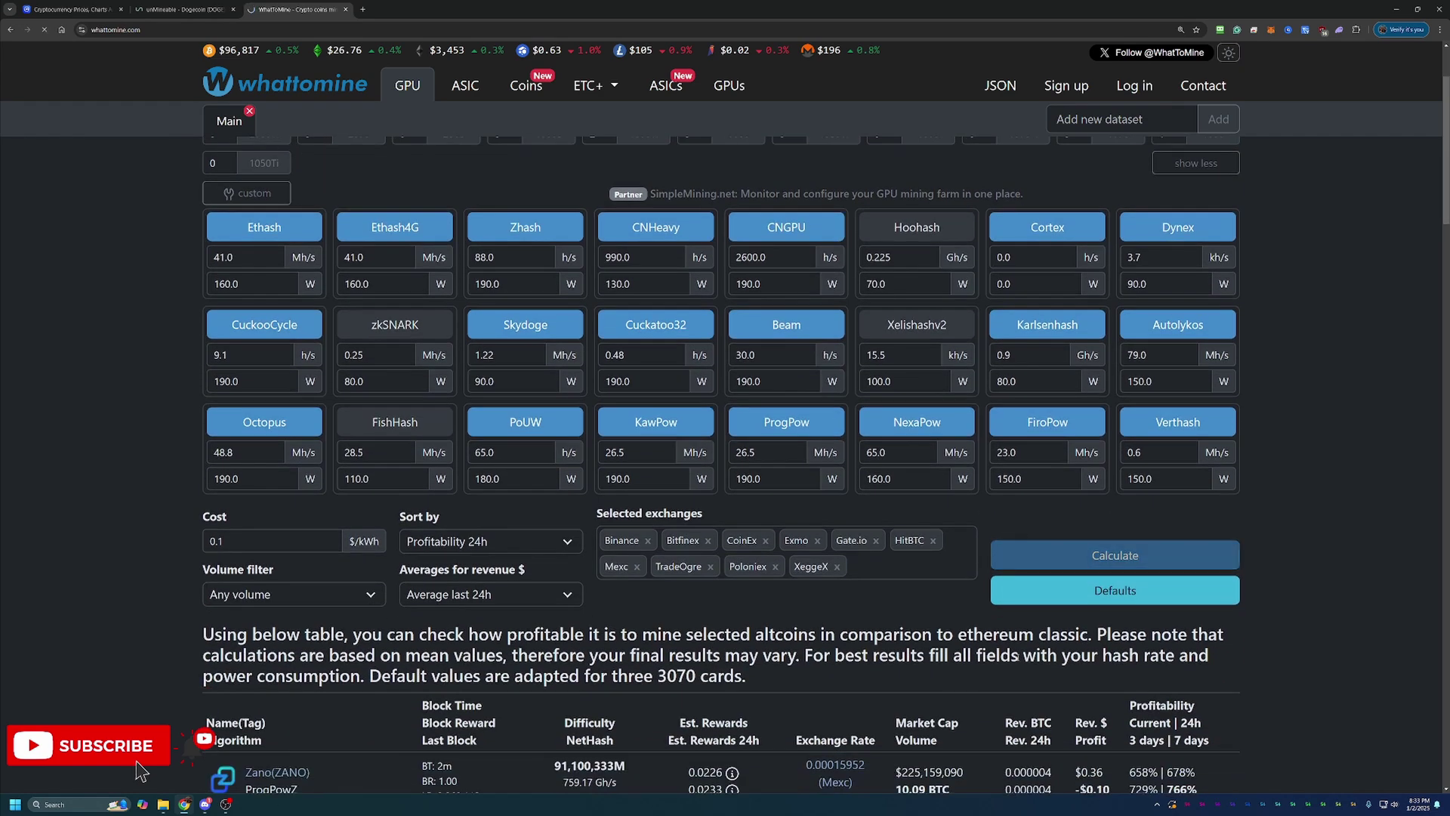
scroll(252, 500, "down", 4)
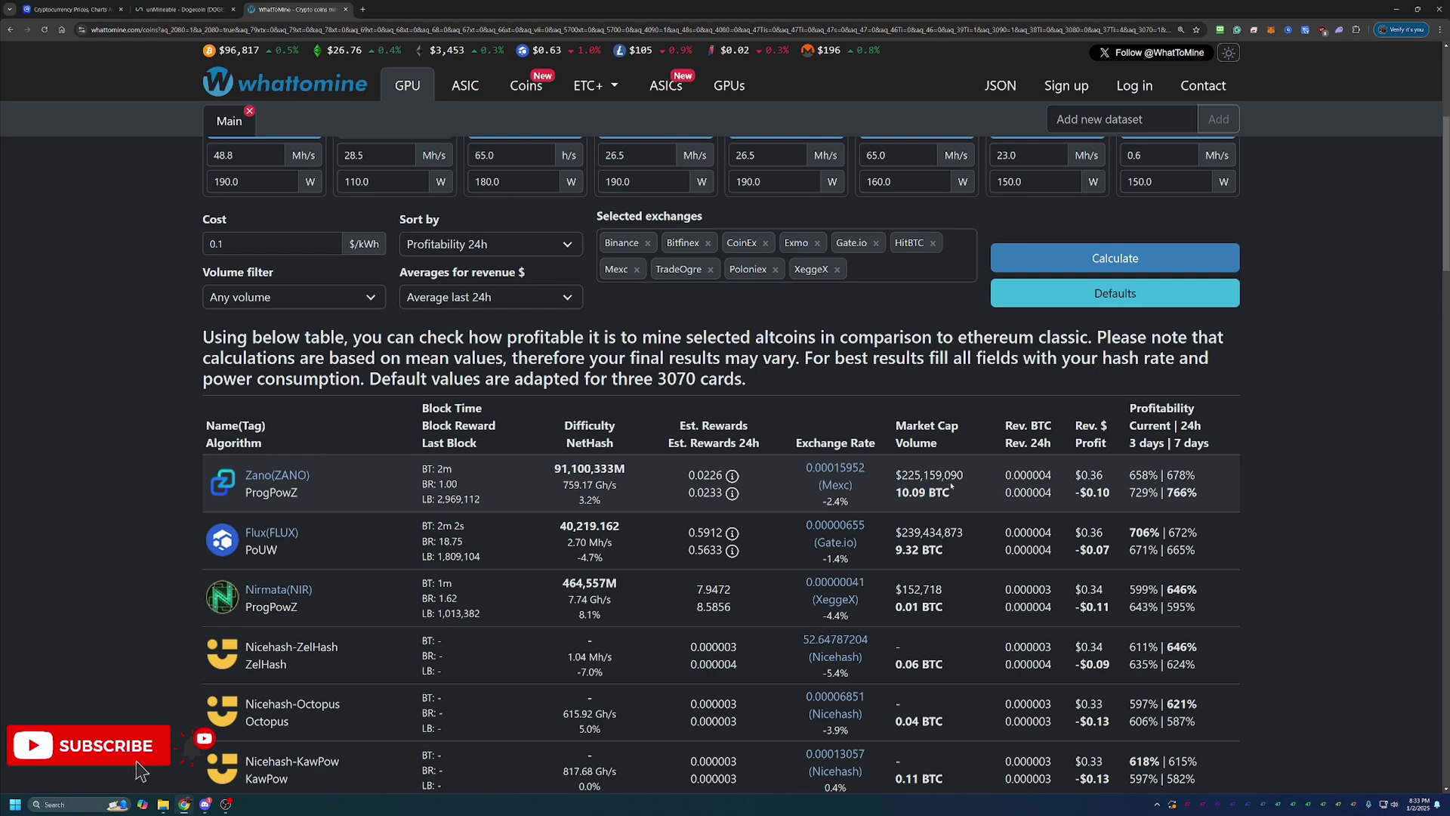
scroll(951, 487, "up", 1)
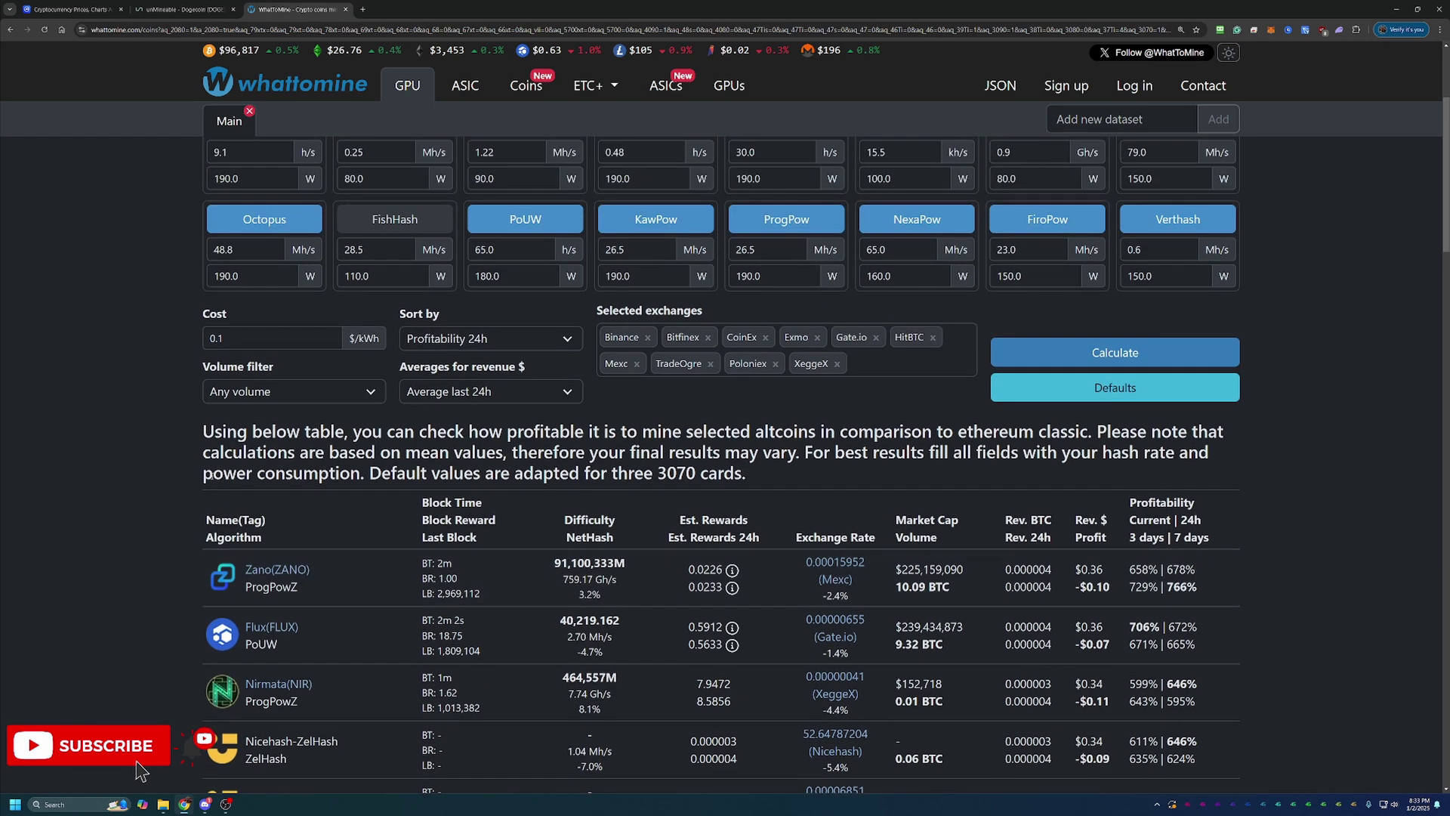
scroll(722, 453, "up", 3)
key("ctrl+shift+Tab")
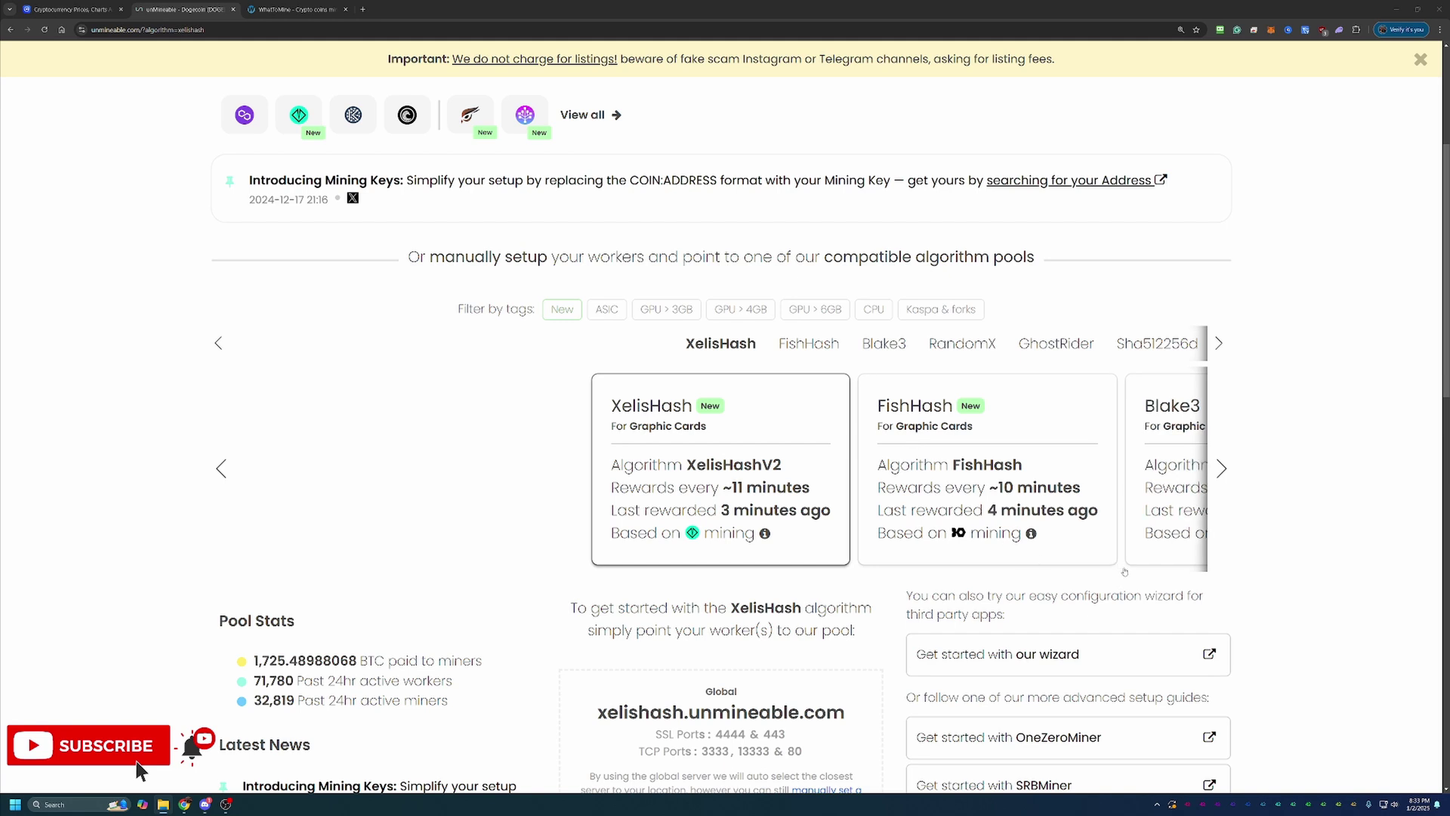
Launch unMineable's configuration wizard in Basic mode
scroll(1125, 572, "down", 1)
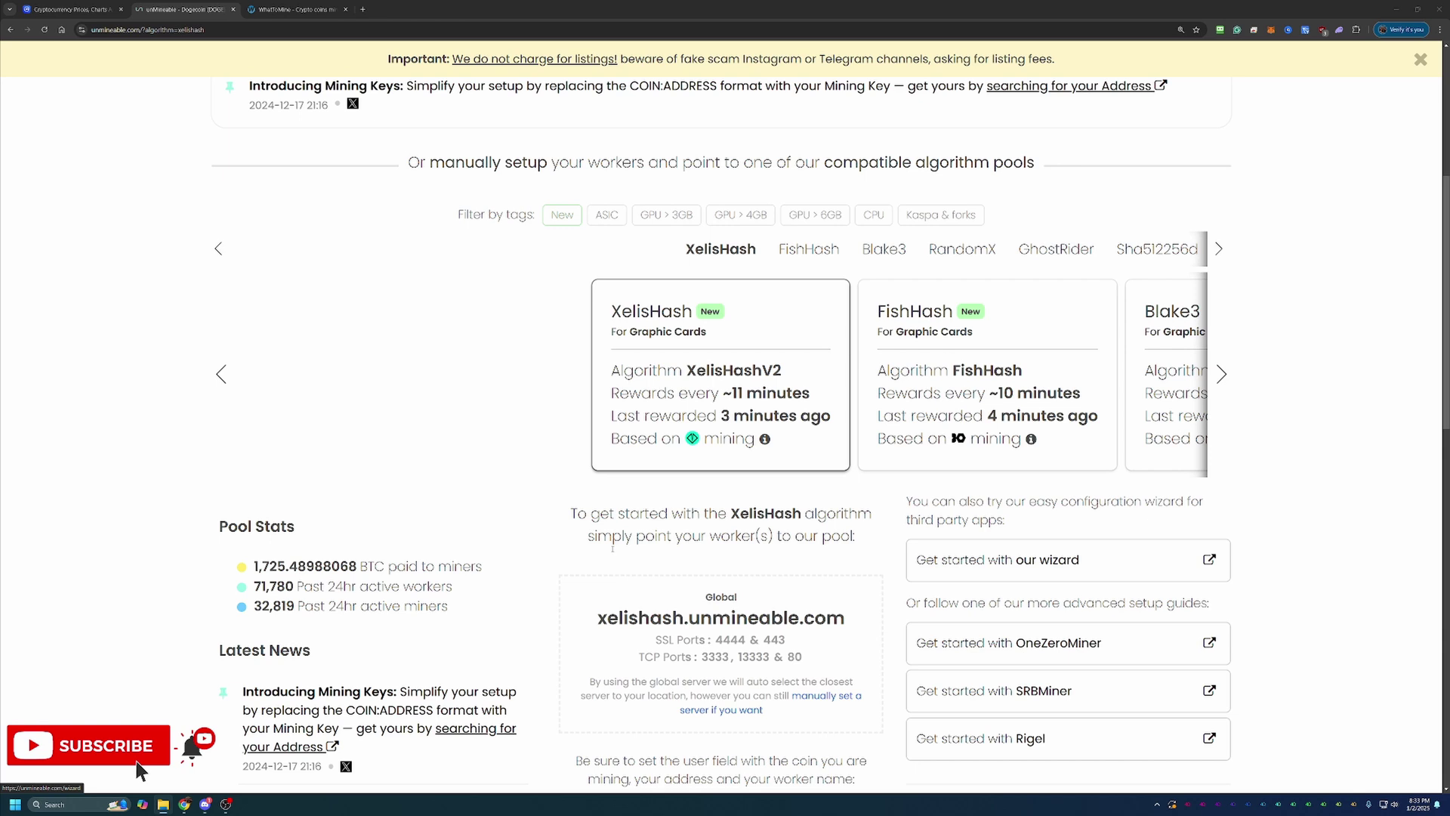
left_click(1022, 572)
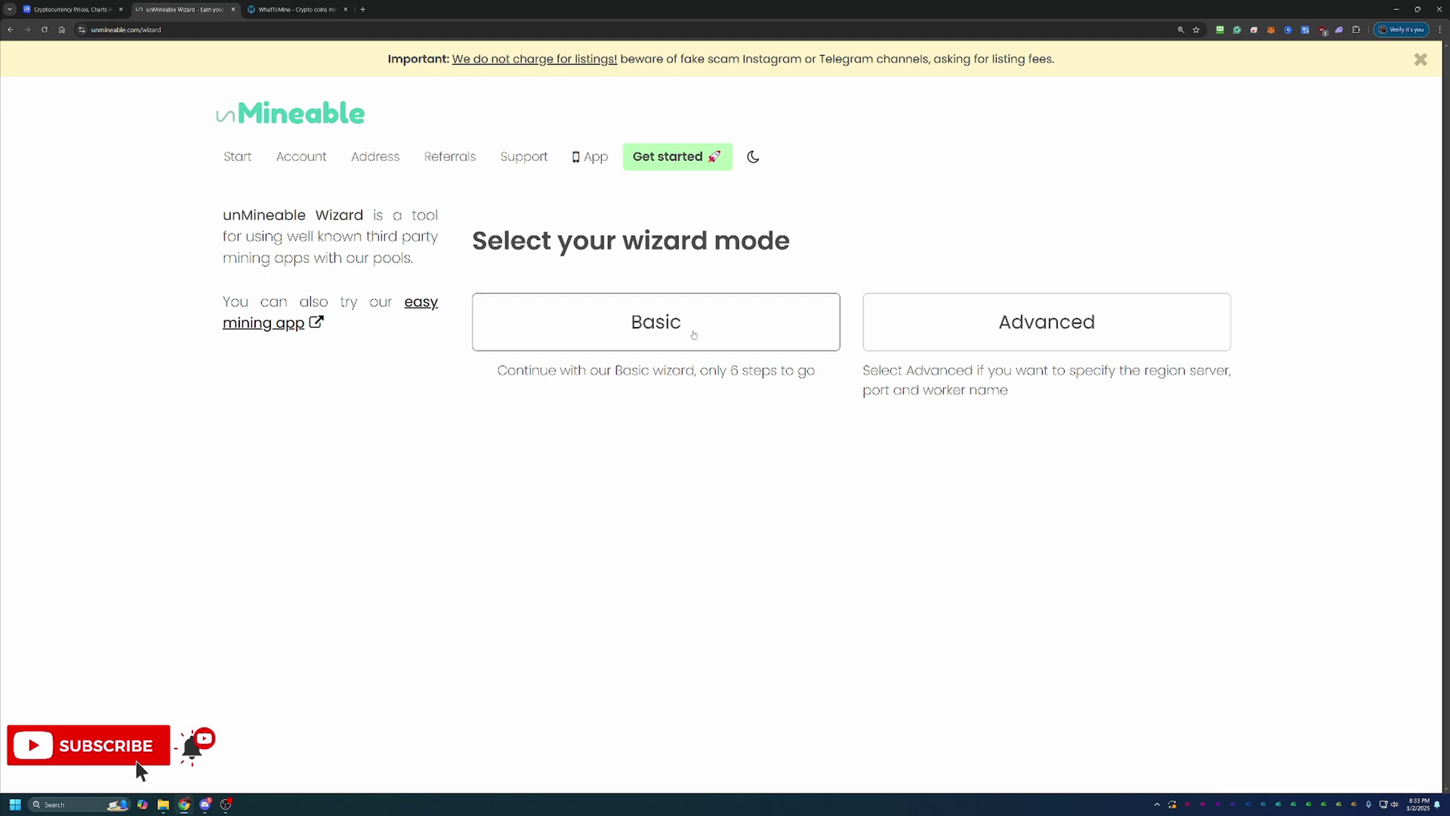
left_click(694, 334)
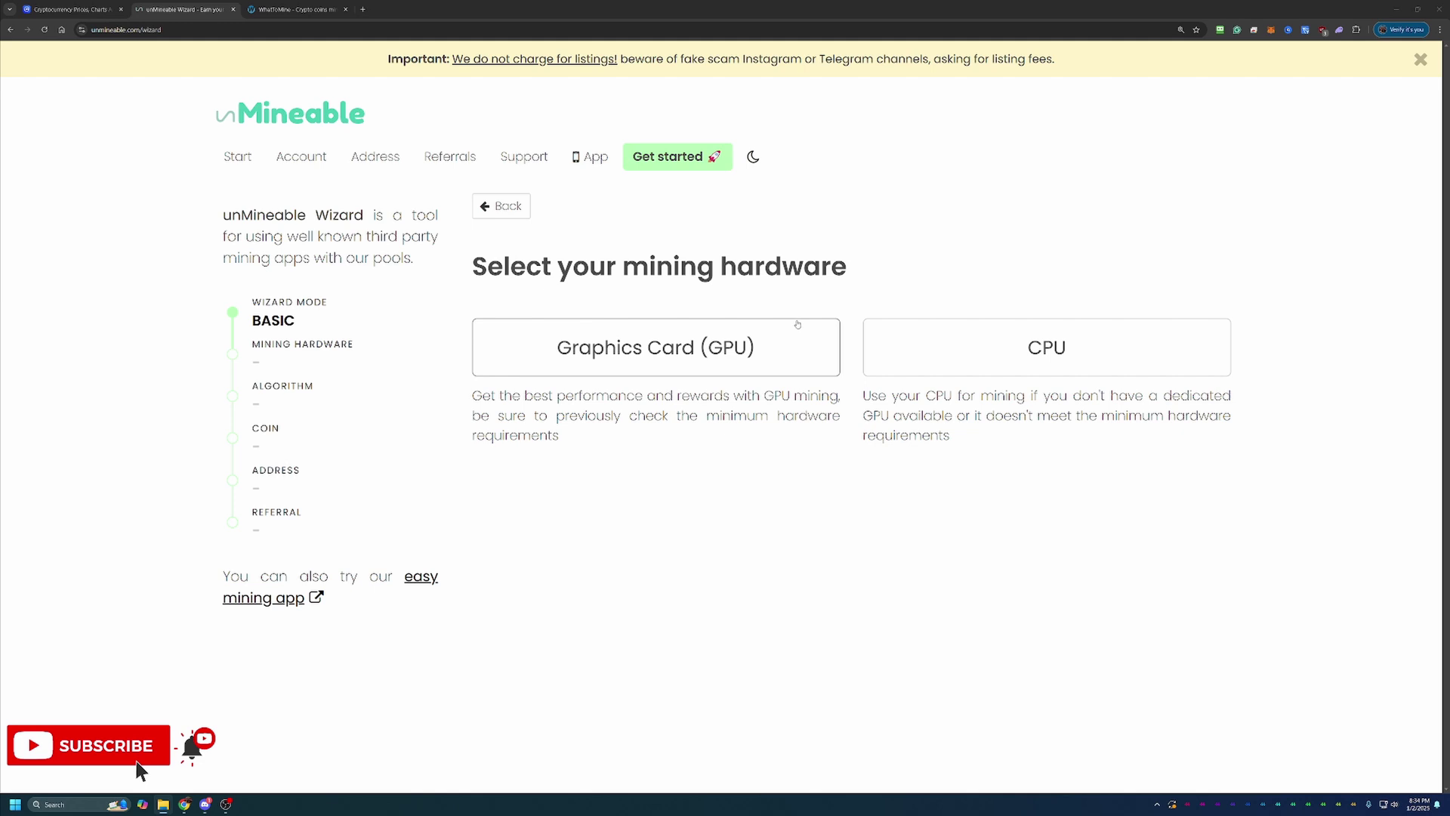
Choose Graphics Card (GPU) as hardware and KAWPOW as the algorithm in the wizard
left_click(773, 332)
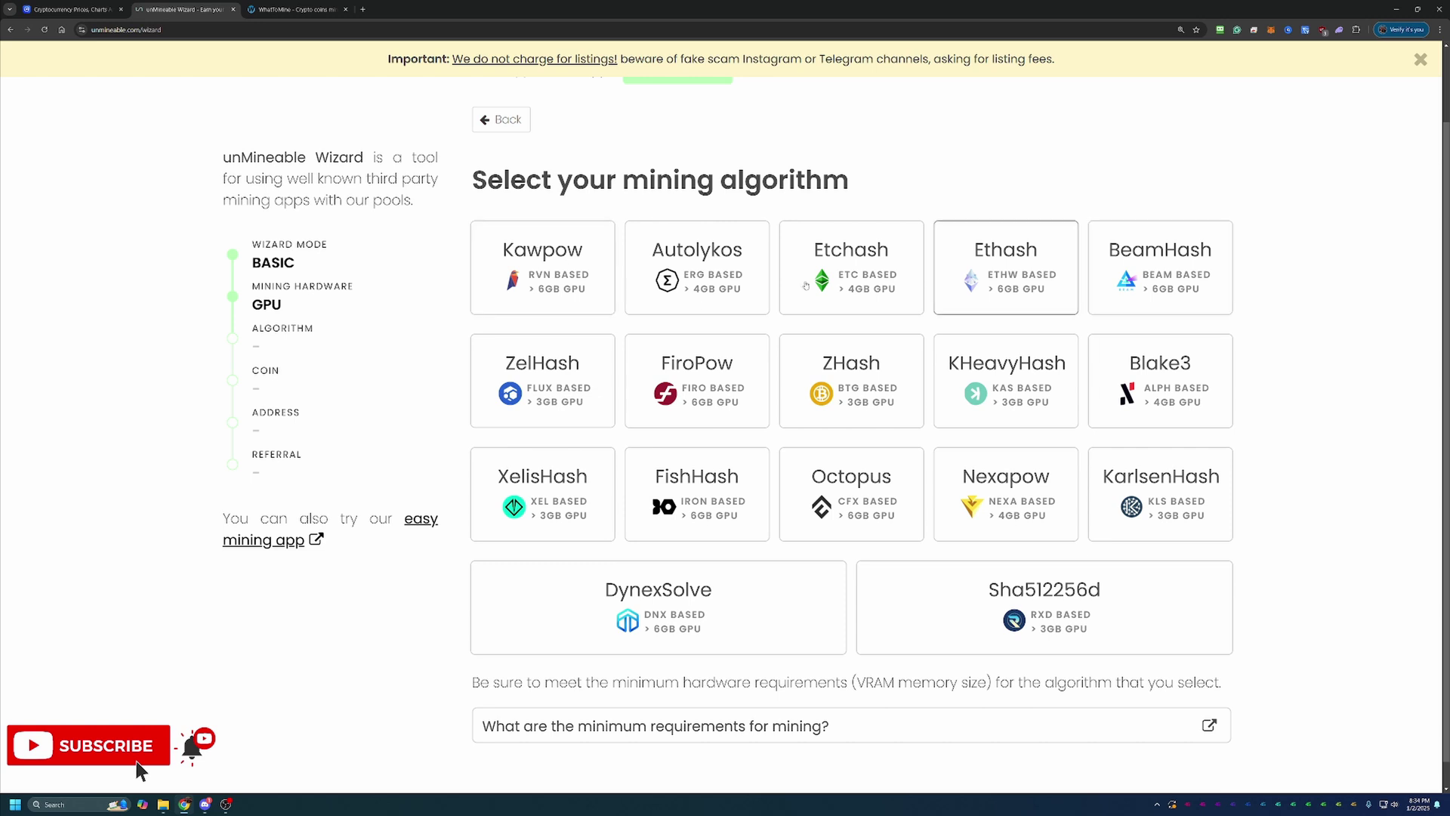
left_click(599, 287)
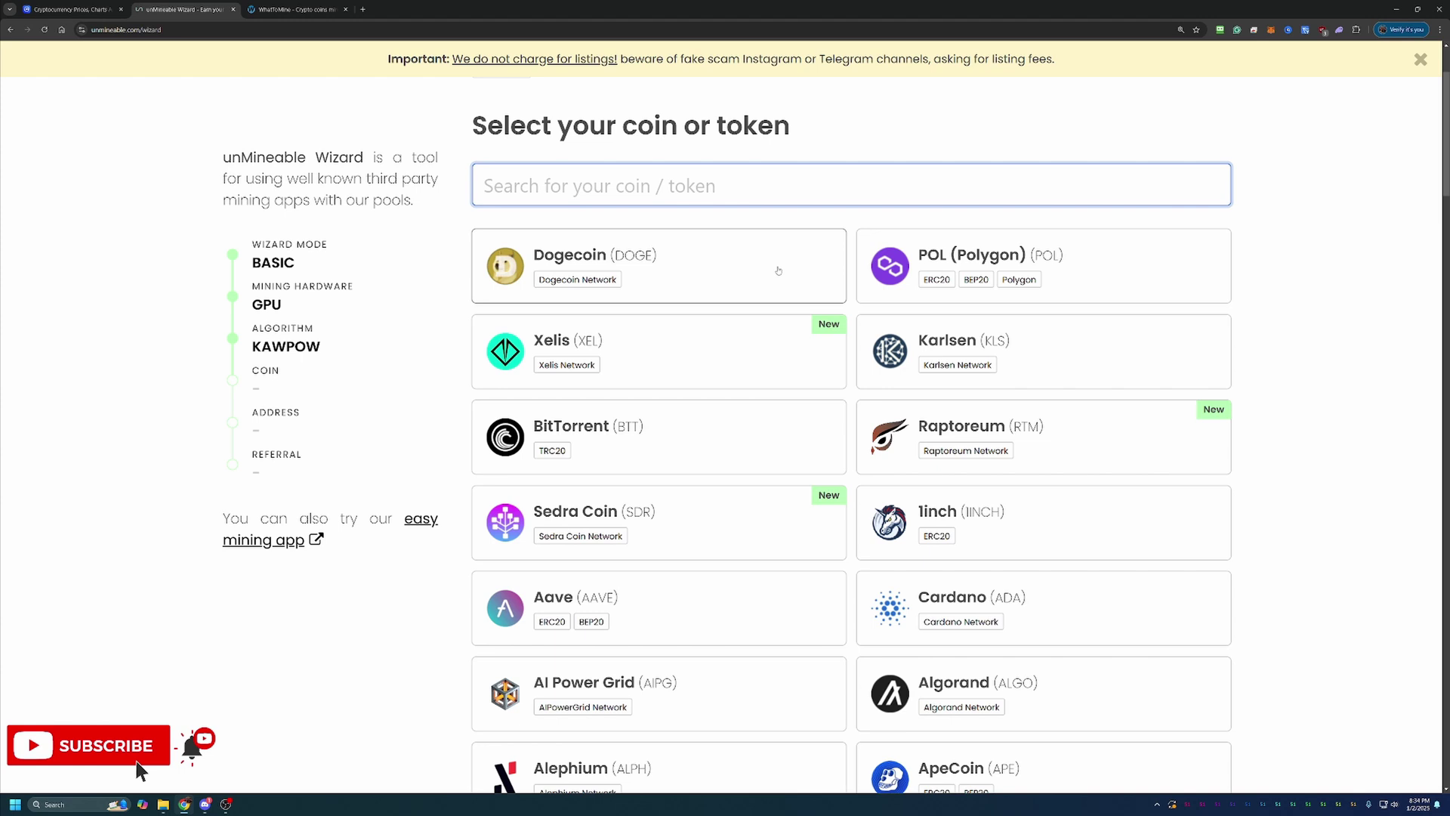
Select DOGE as the coin and paste the DOGE wallet address
left_click(712, 281)
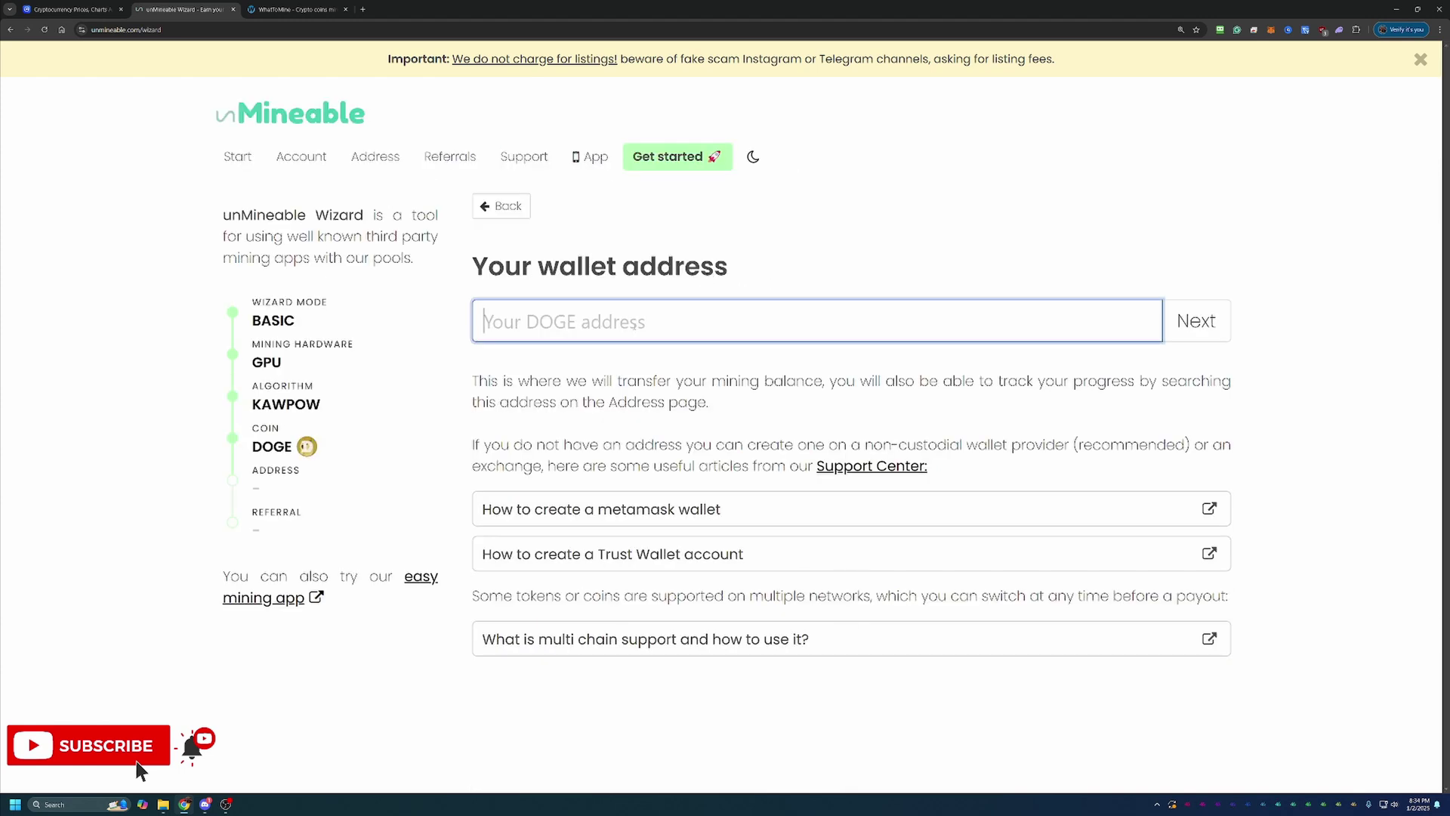
type("DCUnHTaLj8ALcF9xEUzJ2wHrR8bwf9jxwh")
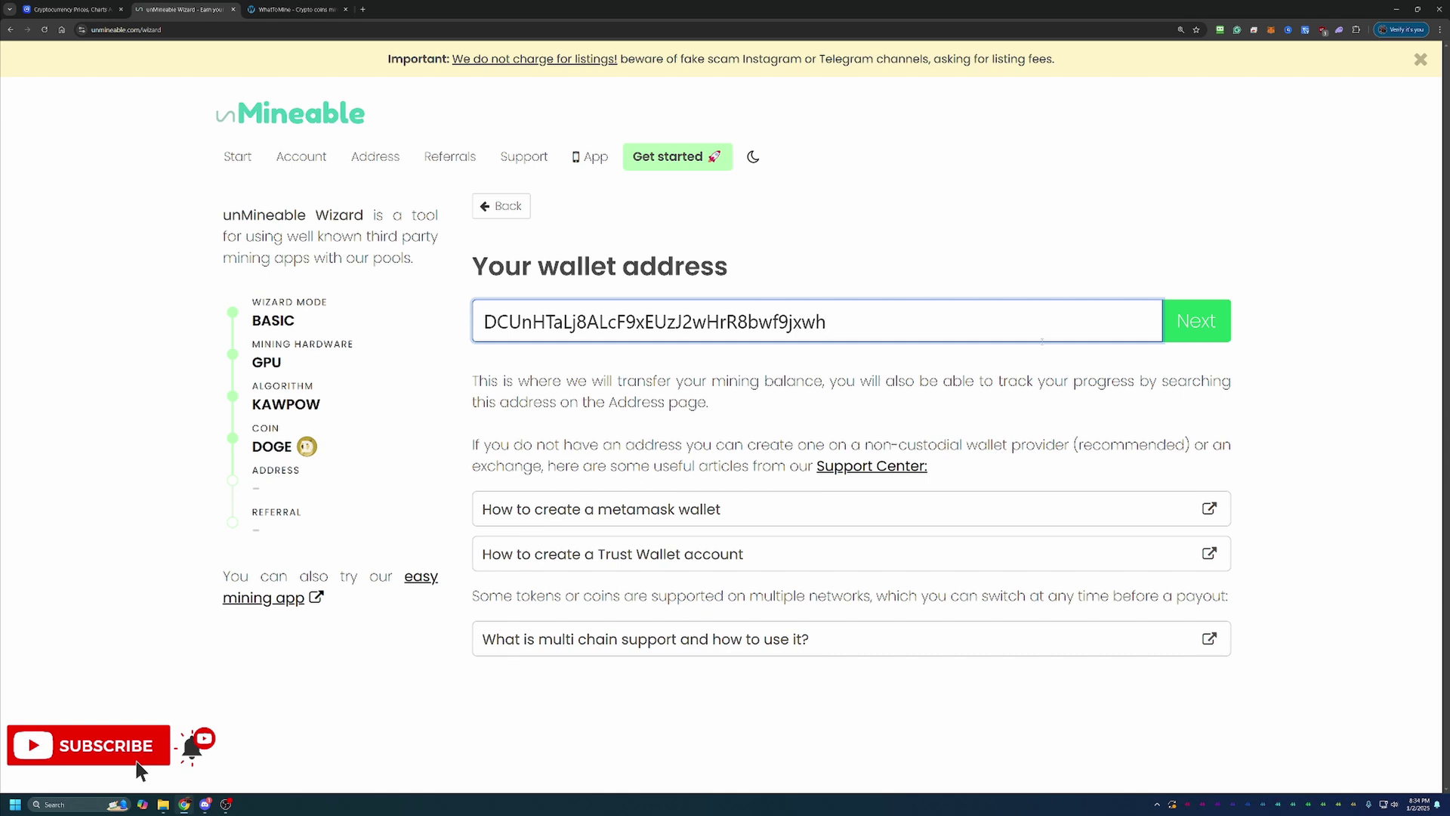
left_click(1209, 321)
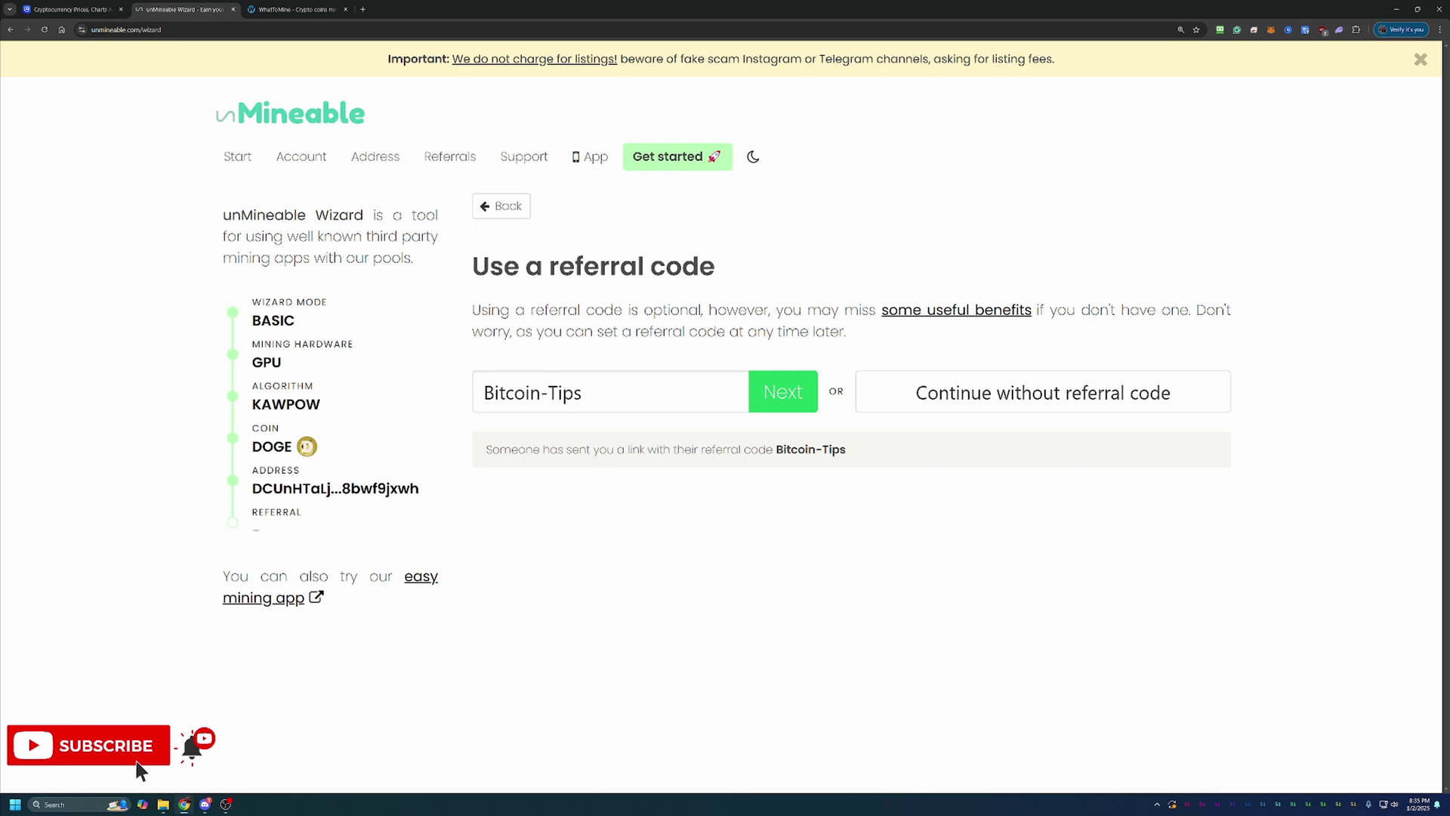
left_click(789, 393)
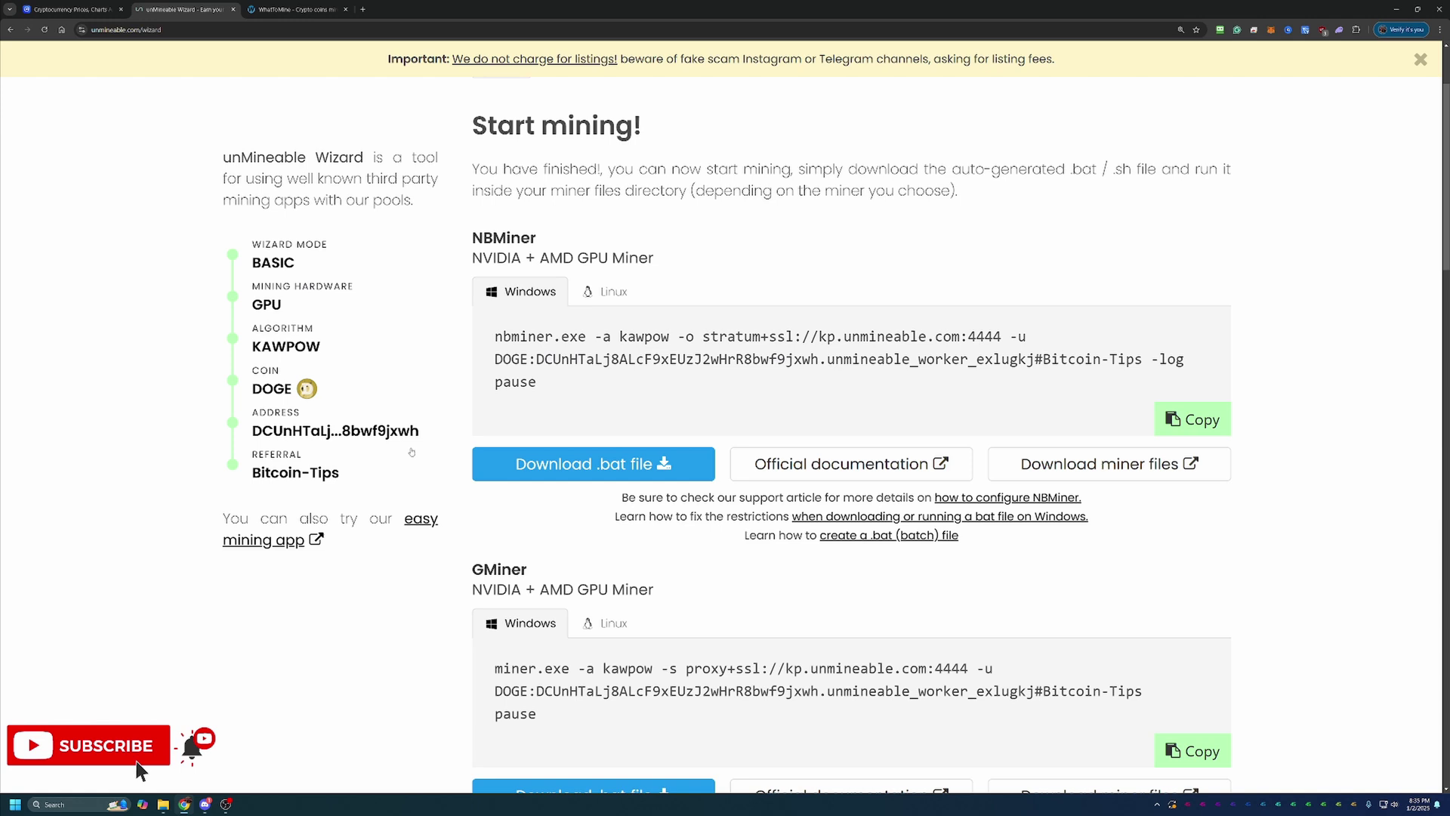
scroll(438, 492, "down", 1)
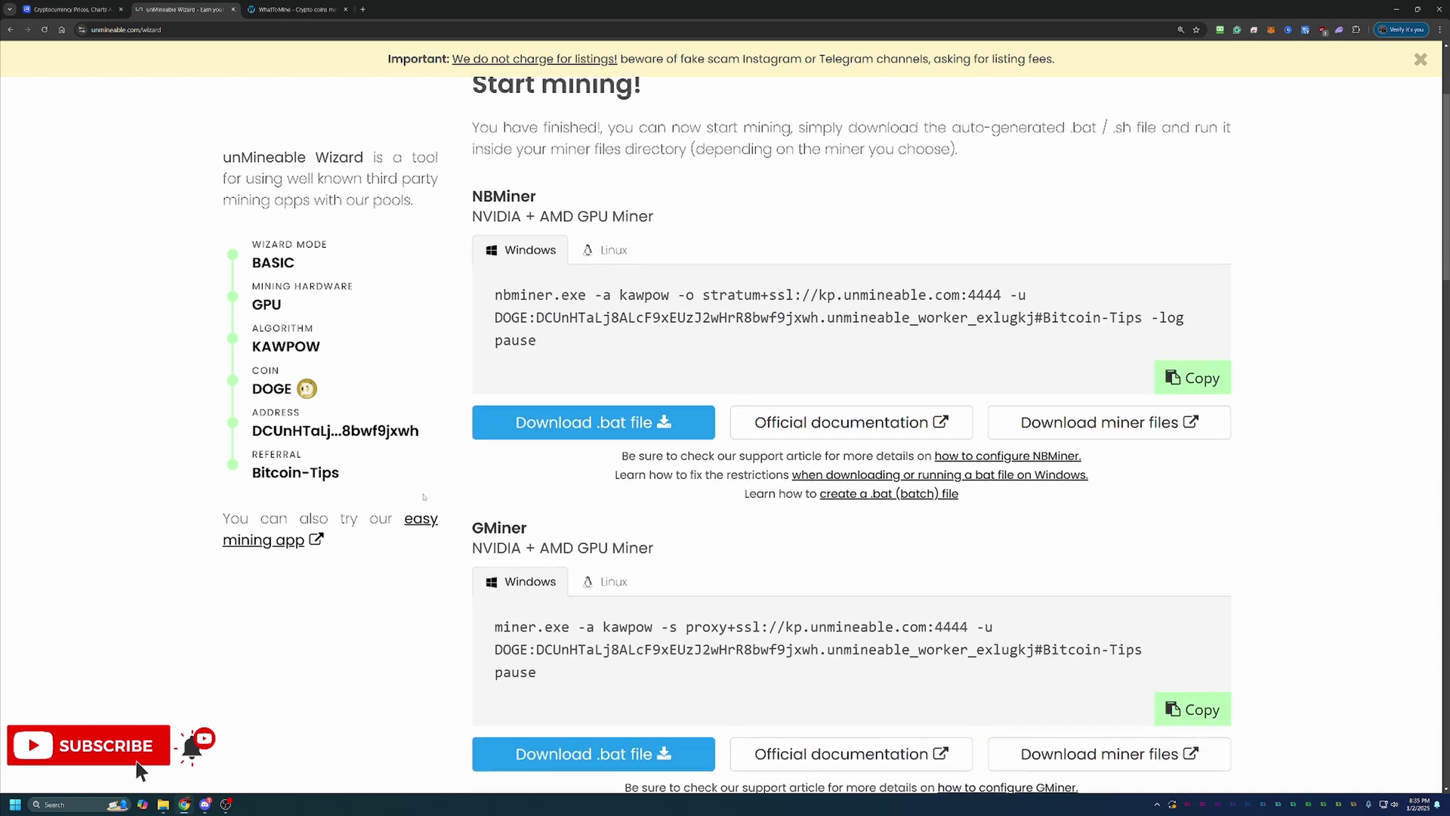
scroll(803, 533, "down", 1)
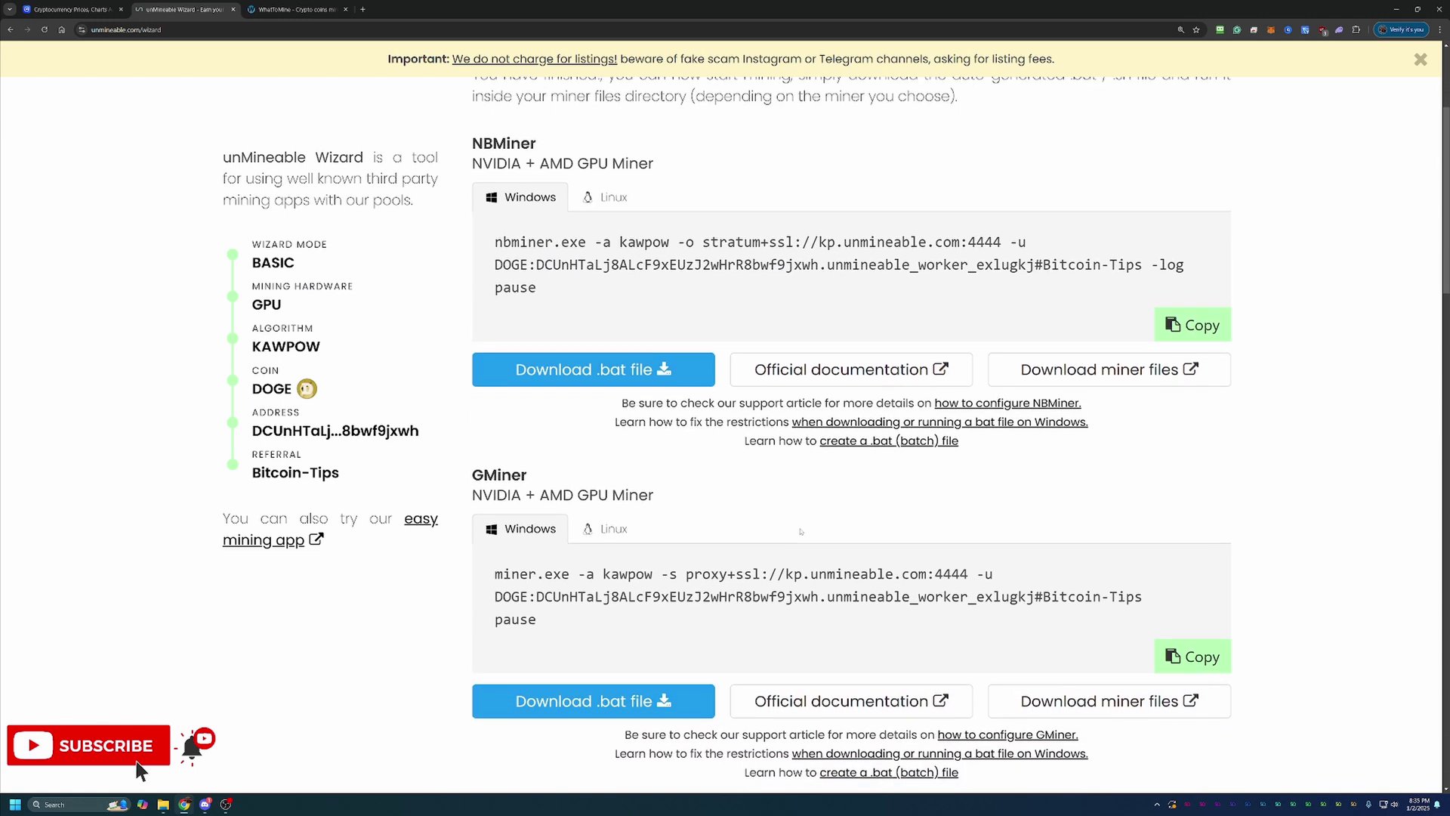
scroll(553, 430, "down", 1)
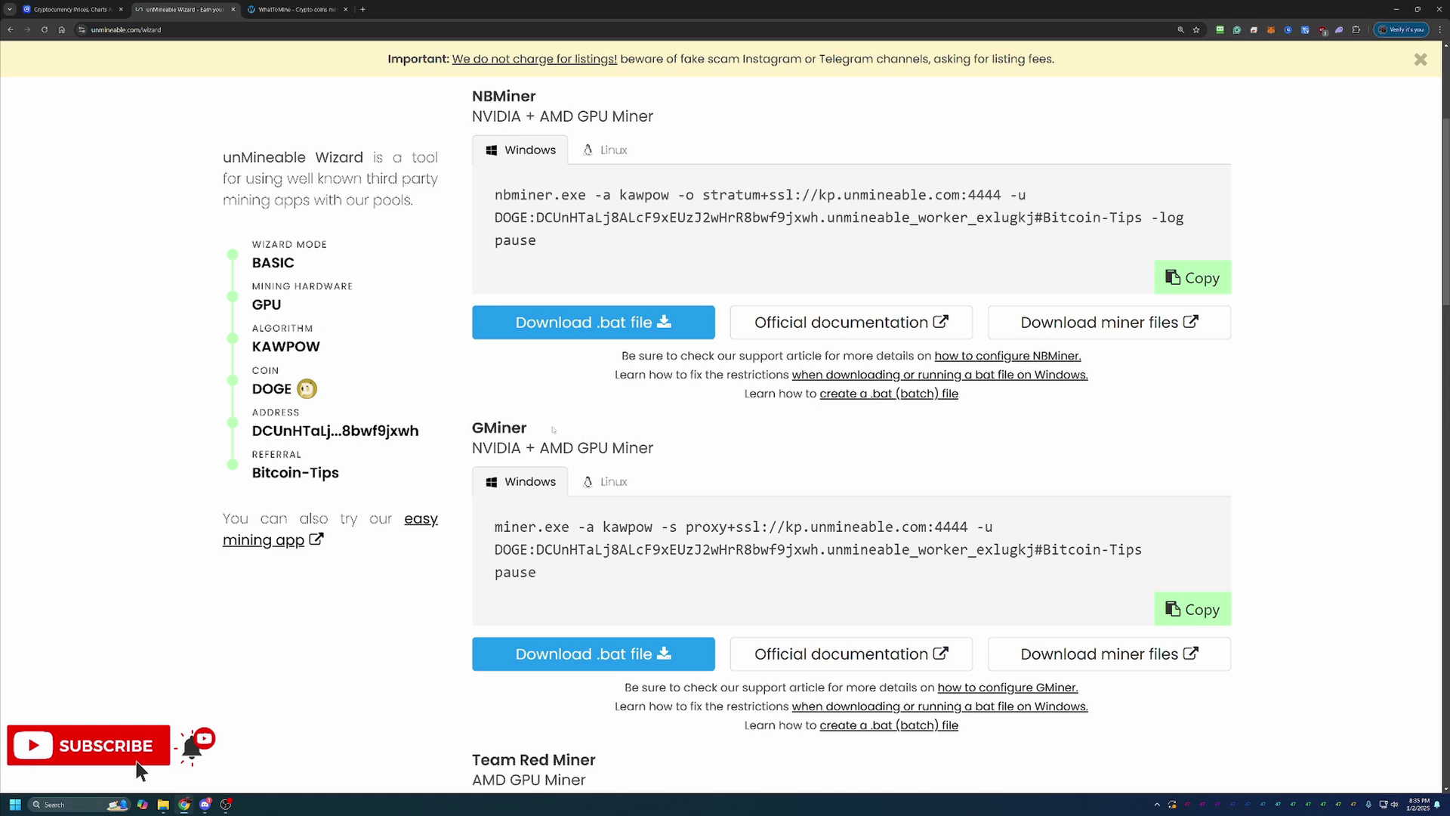
left_click_drag(467, 426, 656, 451)
left_click(720, 458)
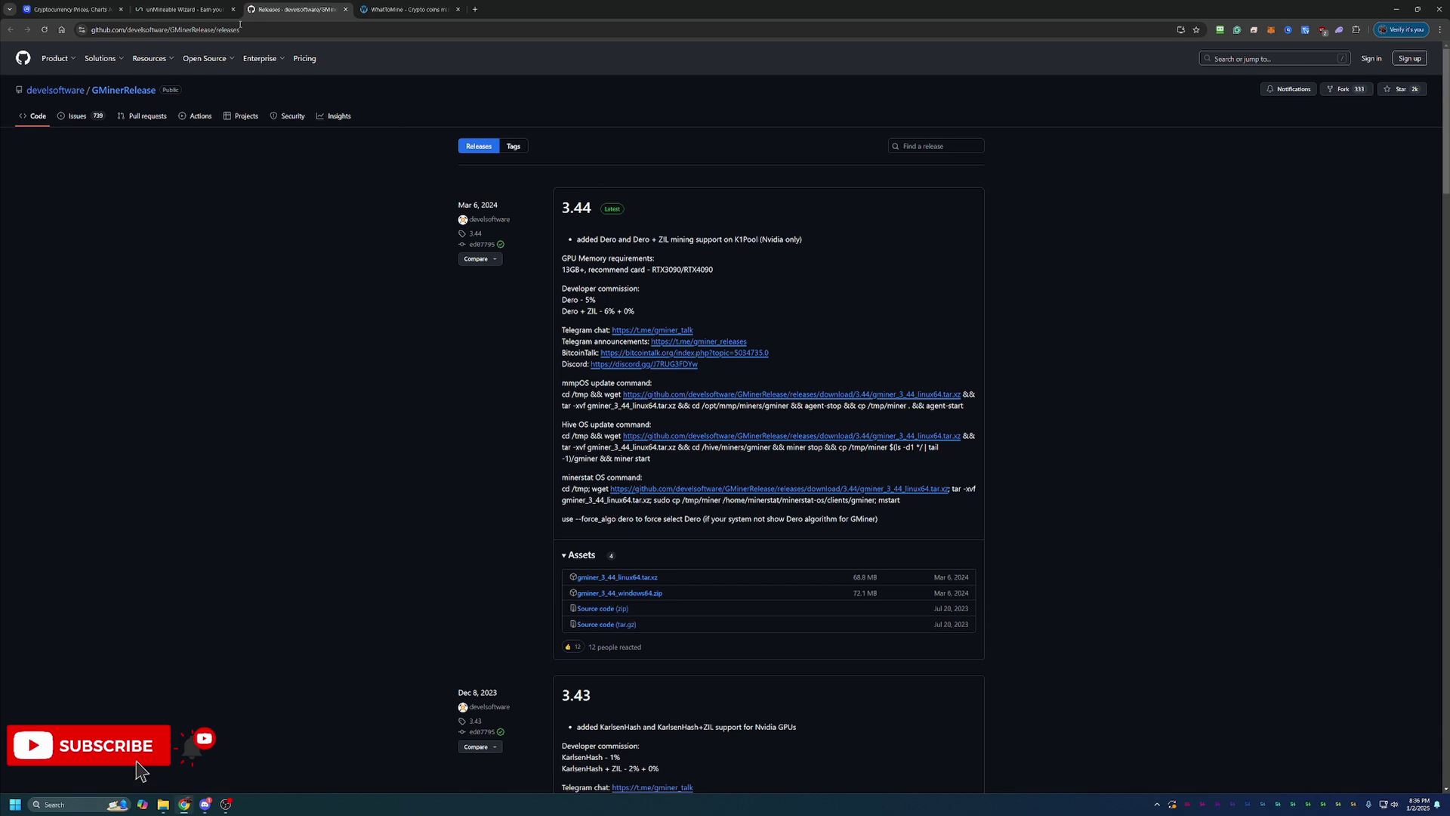
Go back to the unMineable wizard tab showing the GMiner KAWPOW command
left_click(201, 6)
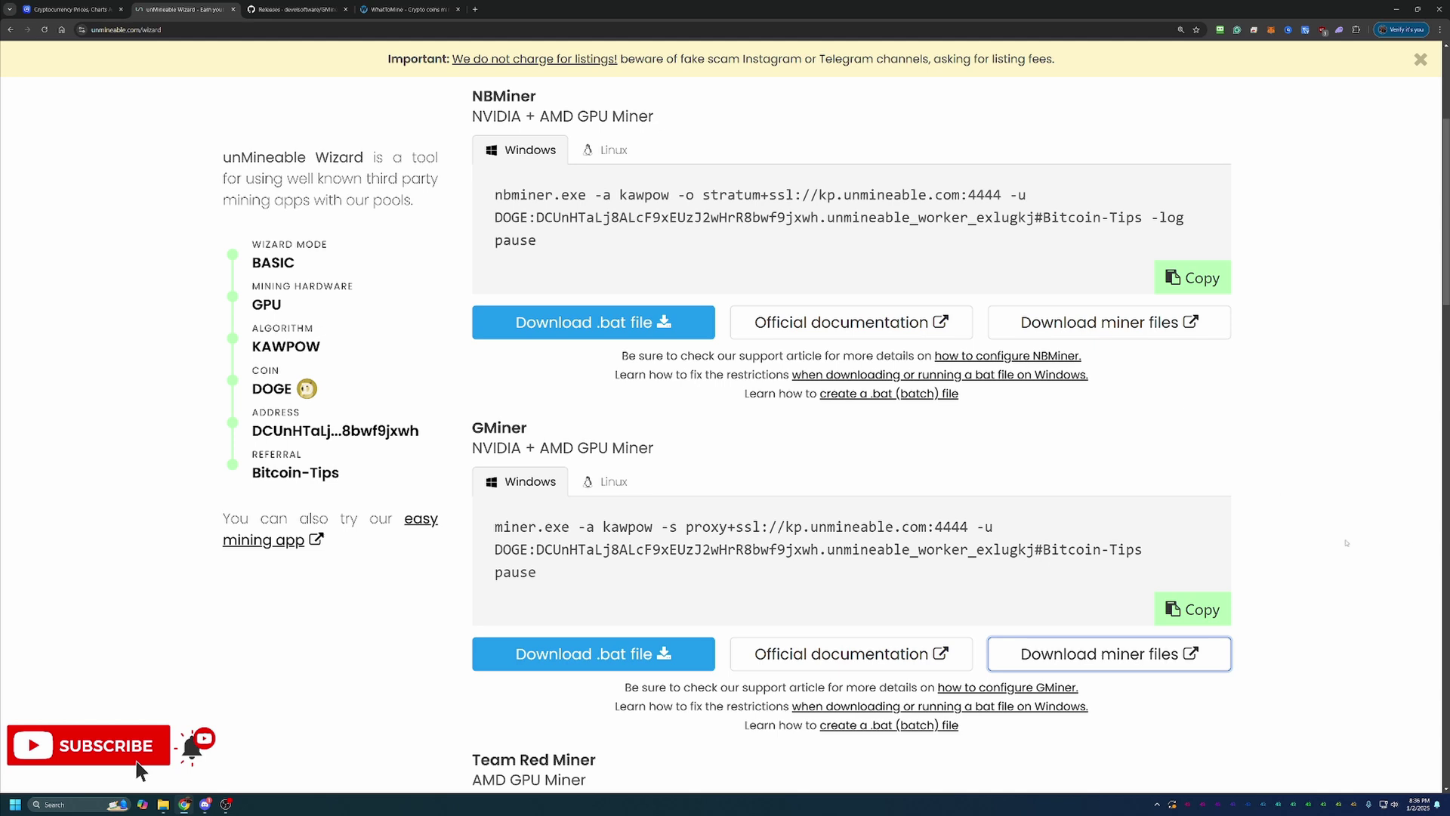
Download unmineable-DOGE-kawpow-gminer.bat, keeping it despite Chrome's unverified-file warning
left_click(631, 669)
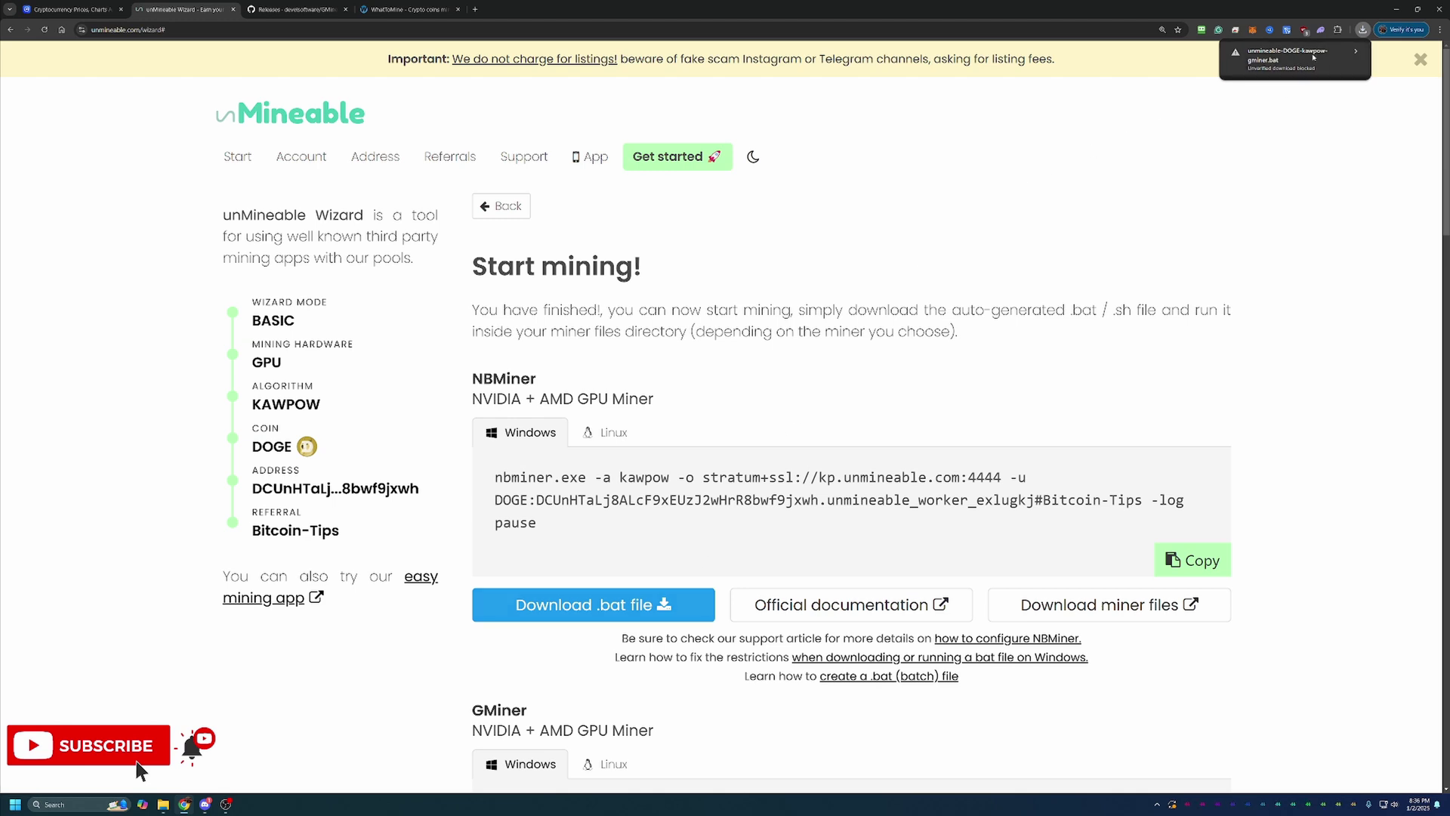
left_click(1313, 57)
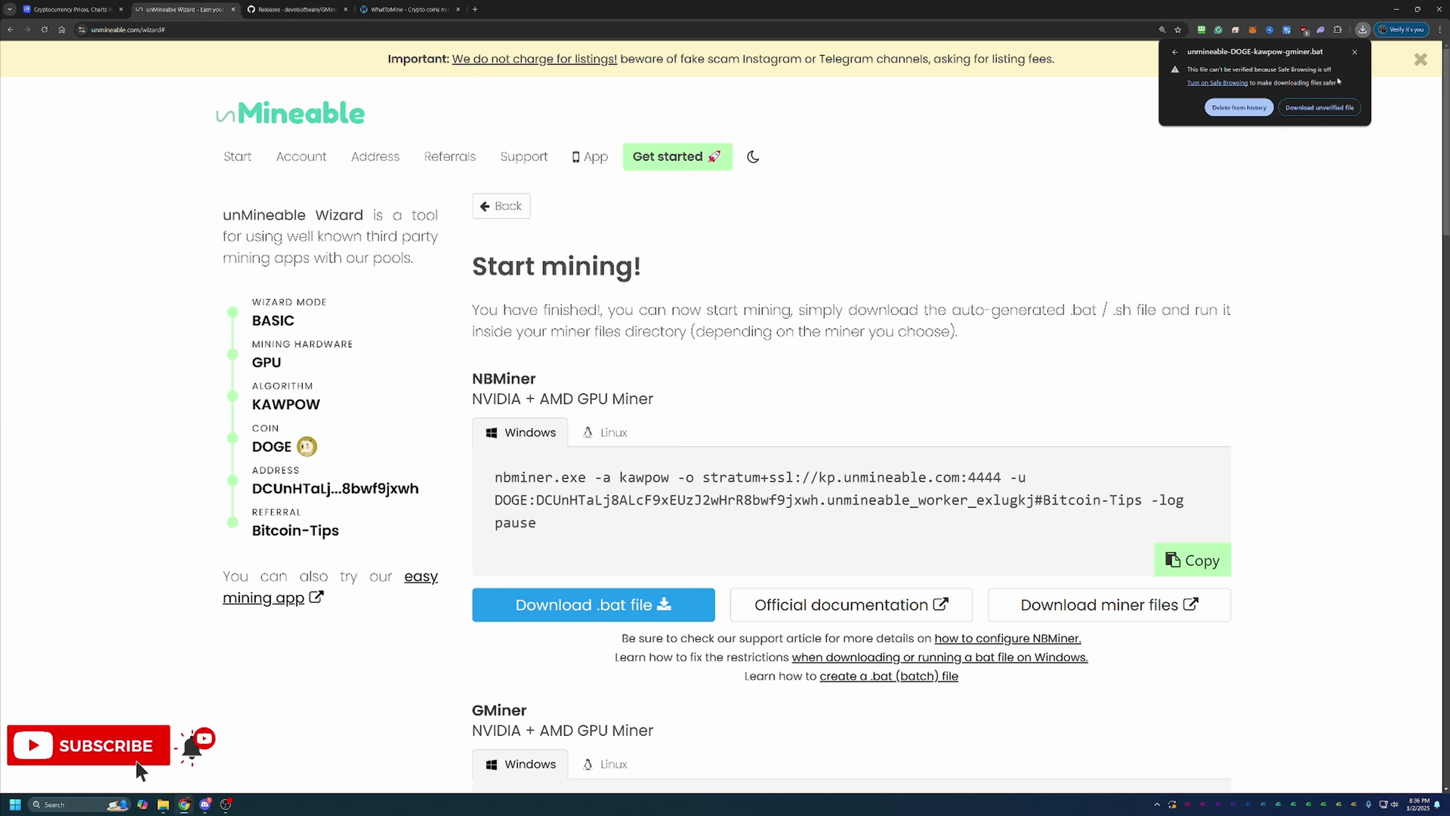
left_click(1338, 108)
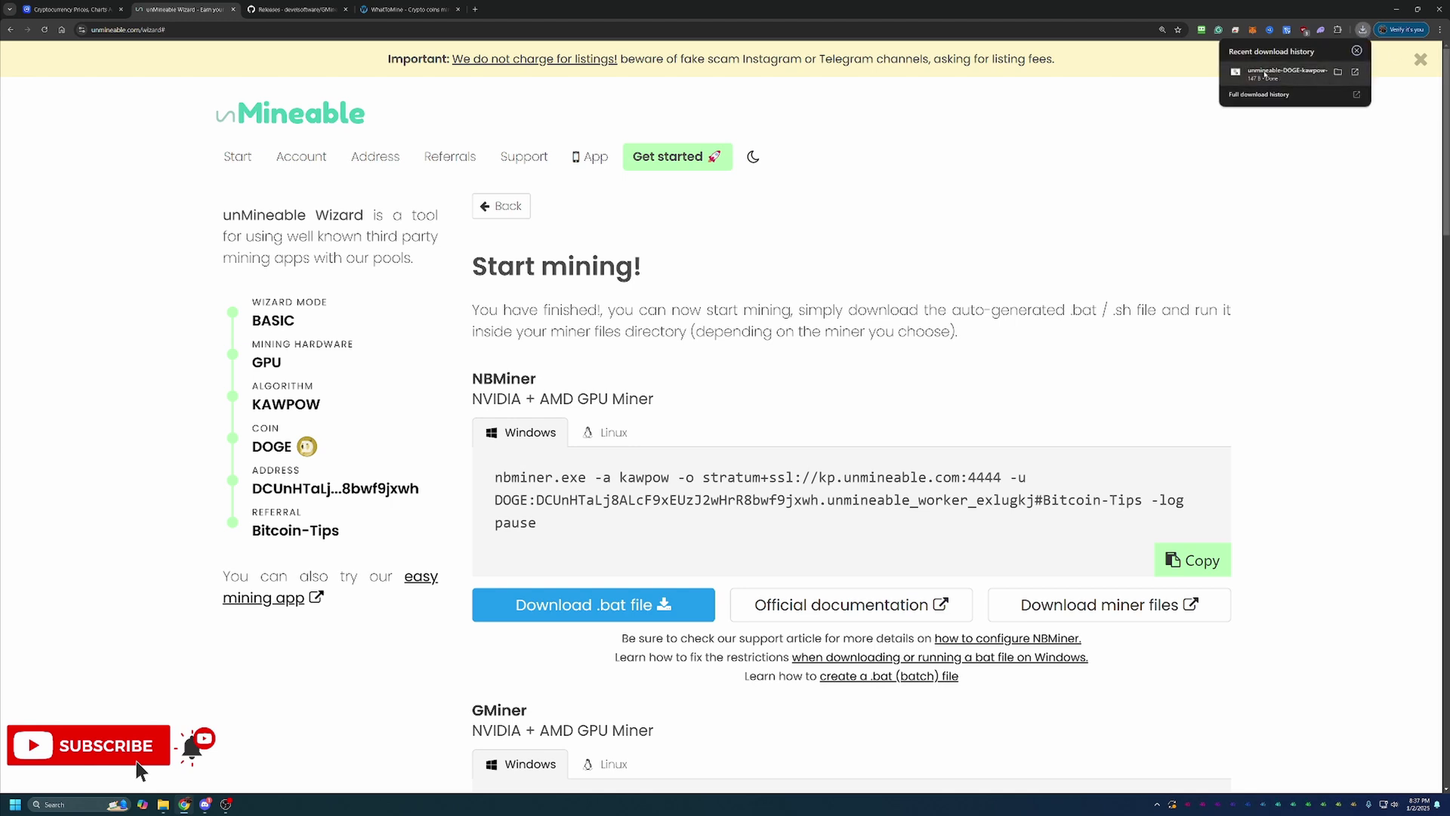
Run the DOGE GMiner .bat from gminer_3_44_windows64, bypassing SmartScreen with Run anyway
left_click(1284, 72)
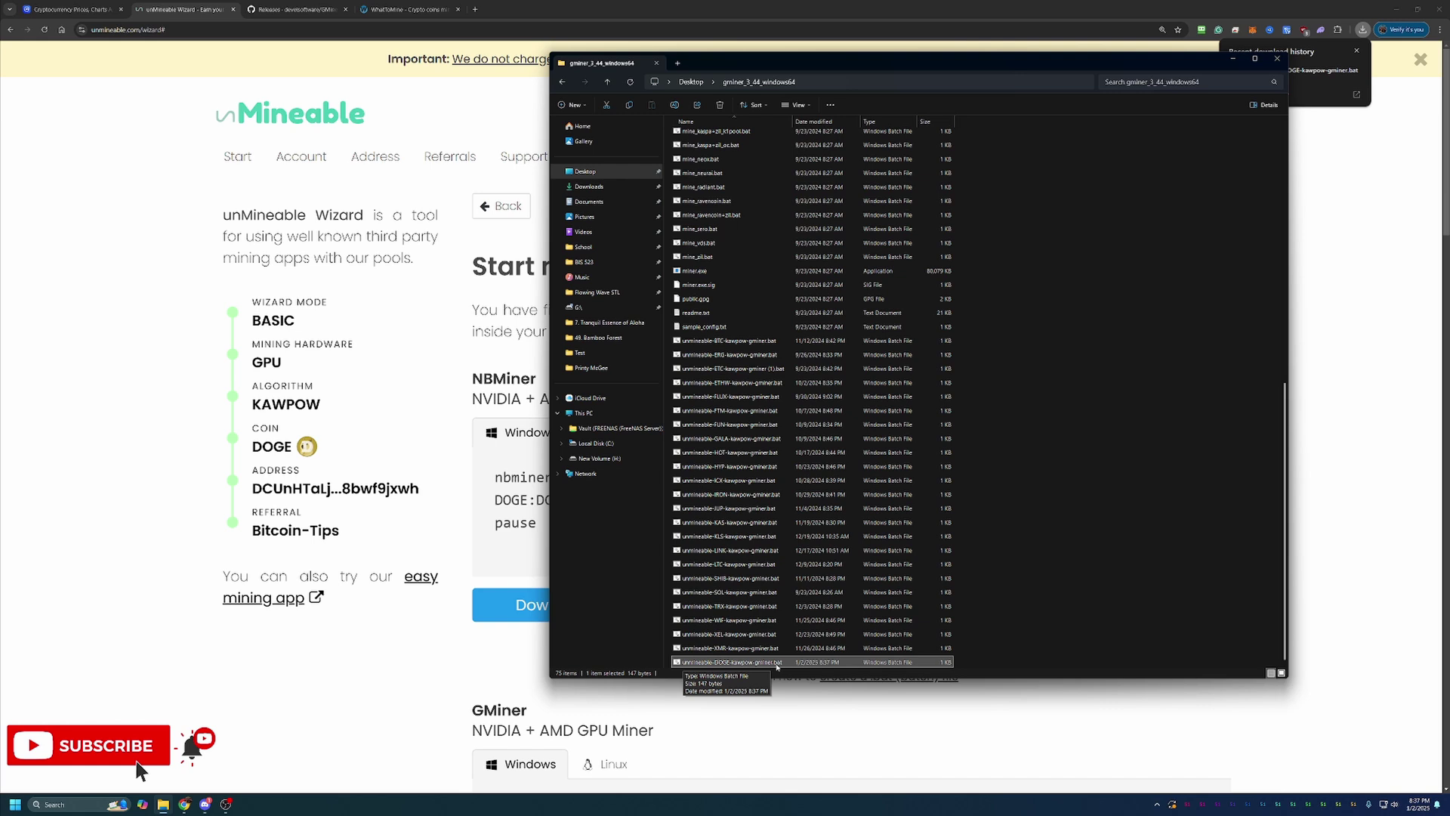
double_click(776, 665)
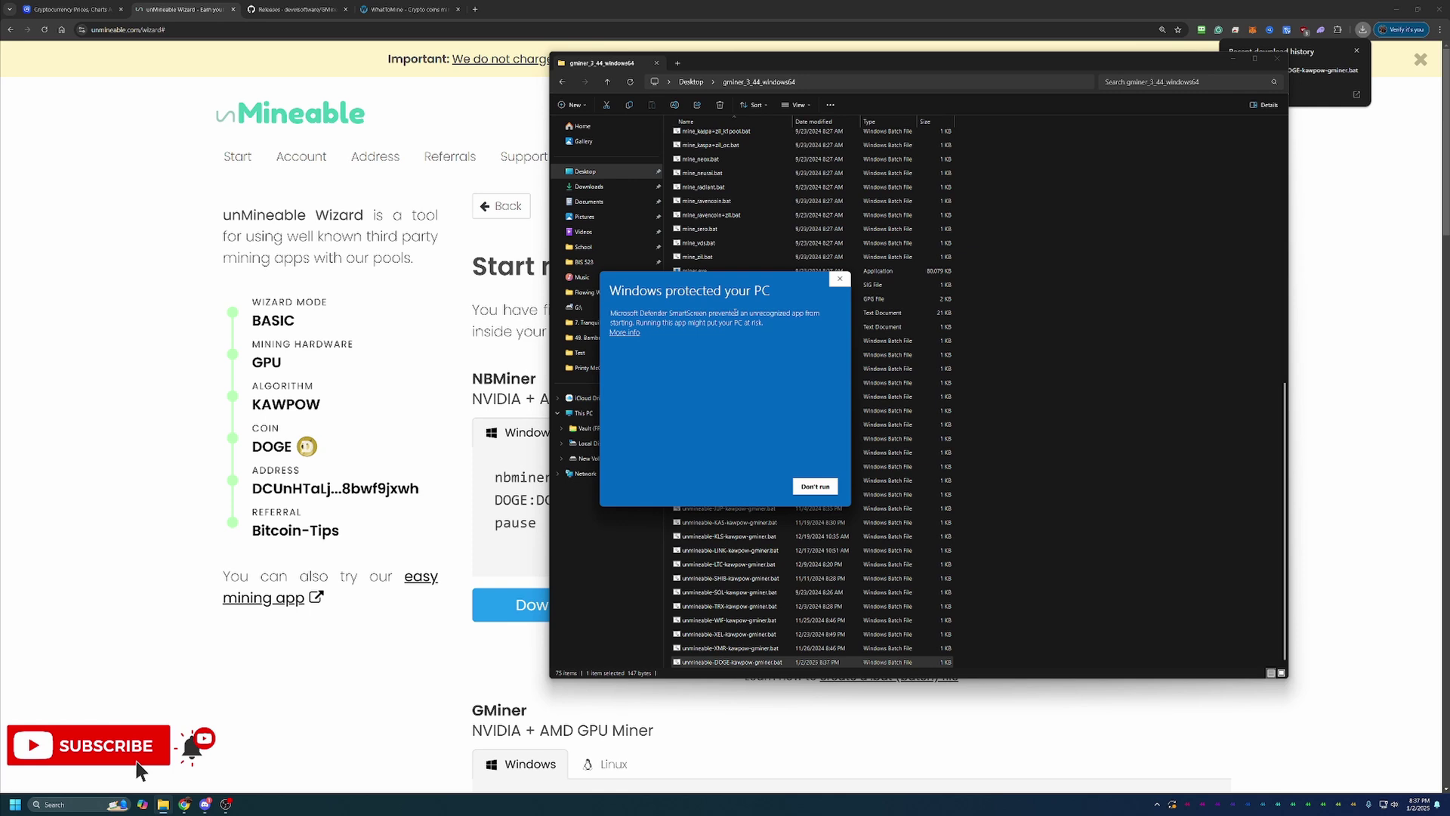
left_click(637, 332)
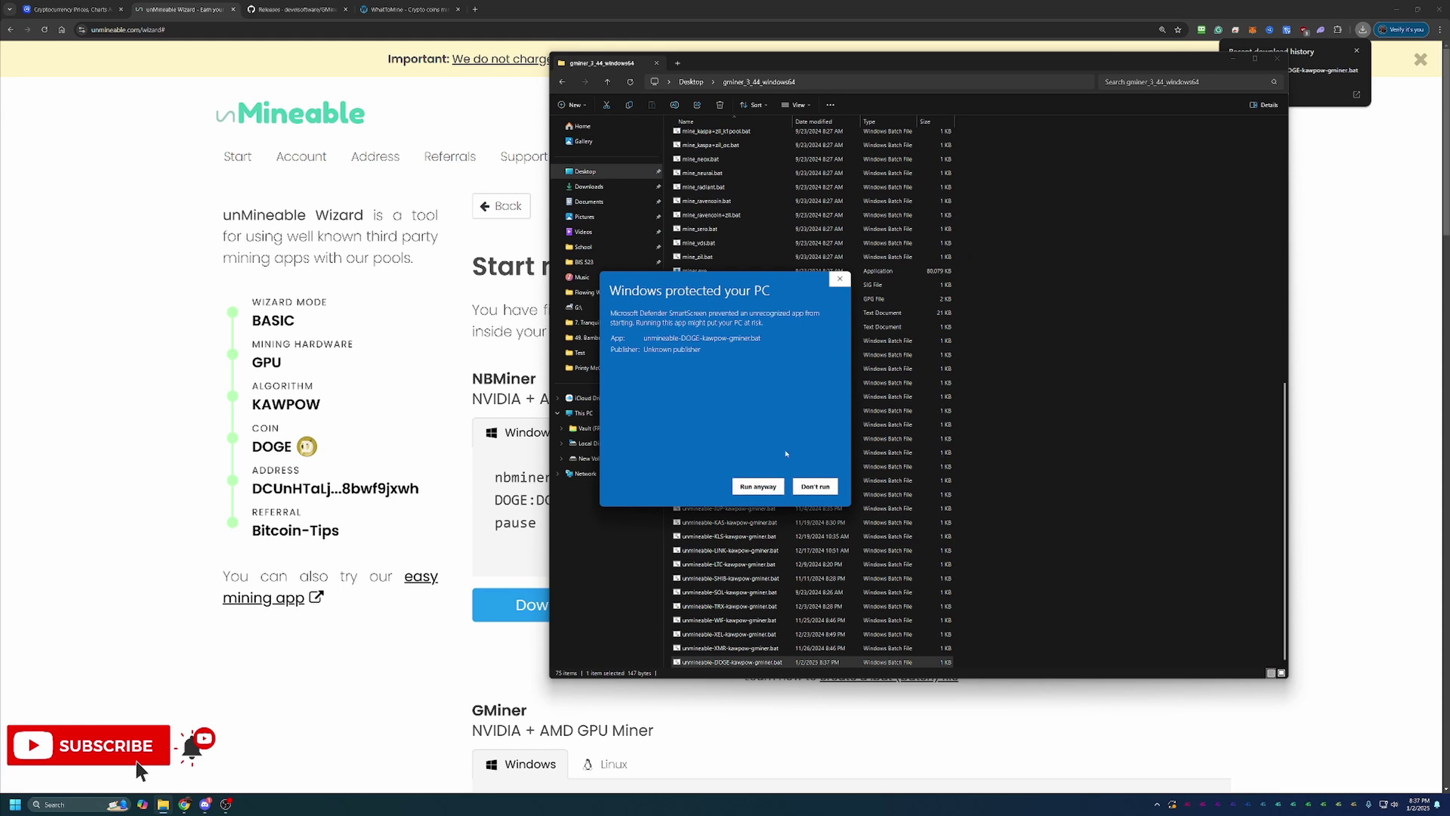
left_click(762, 487)
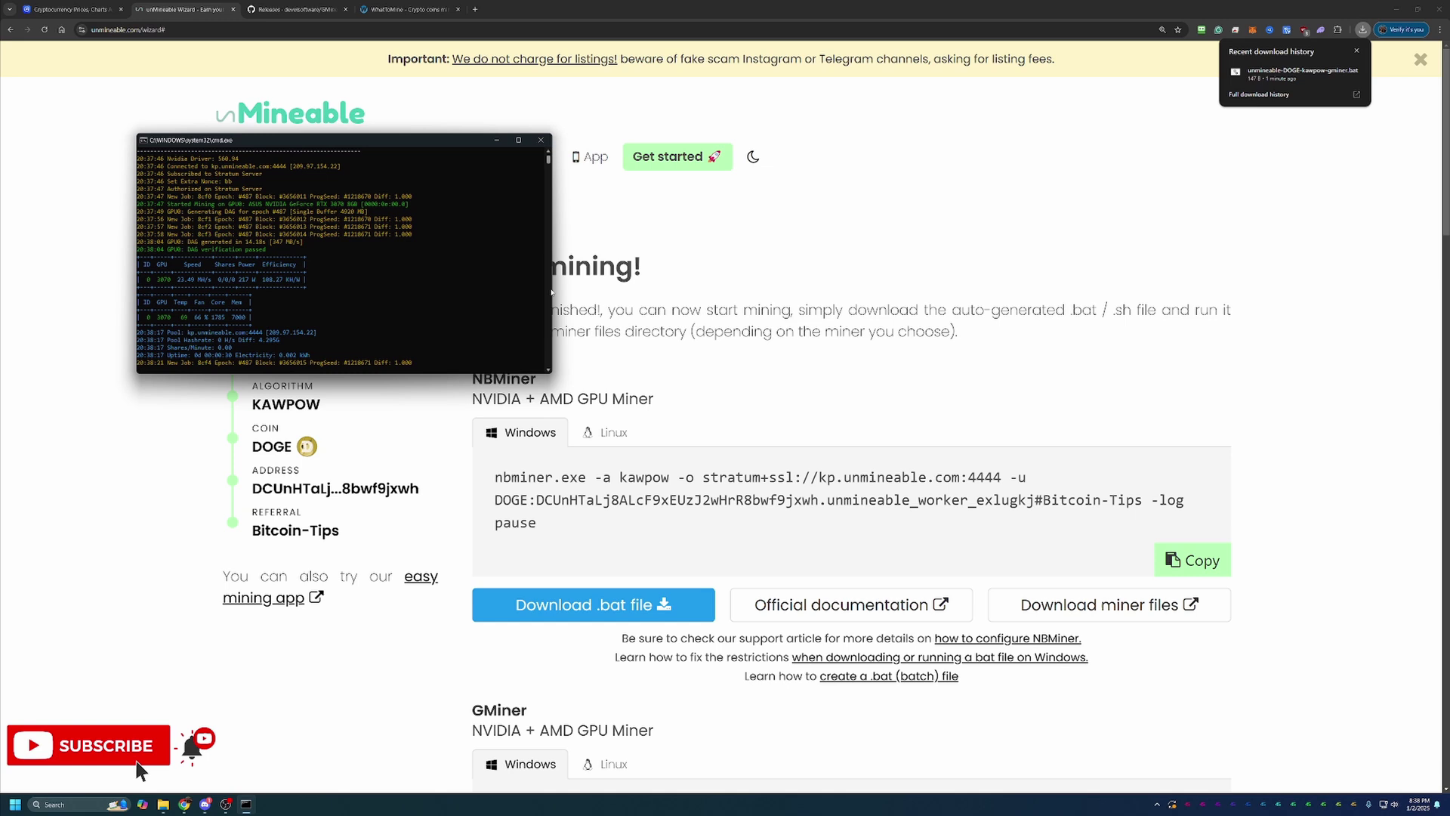
Move the GMiner console, mining KawPow at about 23.44 MH/s, to uncover the wizard summary
left_click_drag(334, 143, 335, 306)
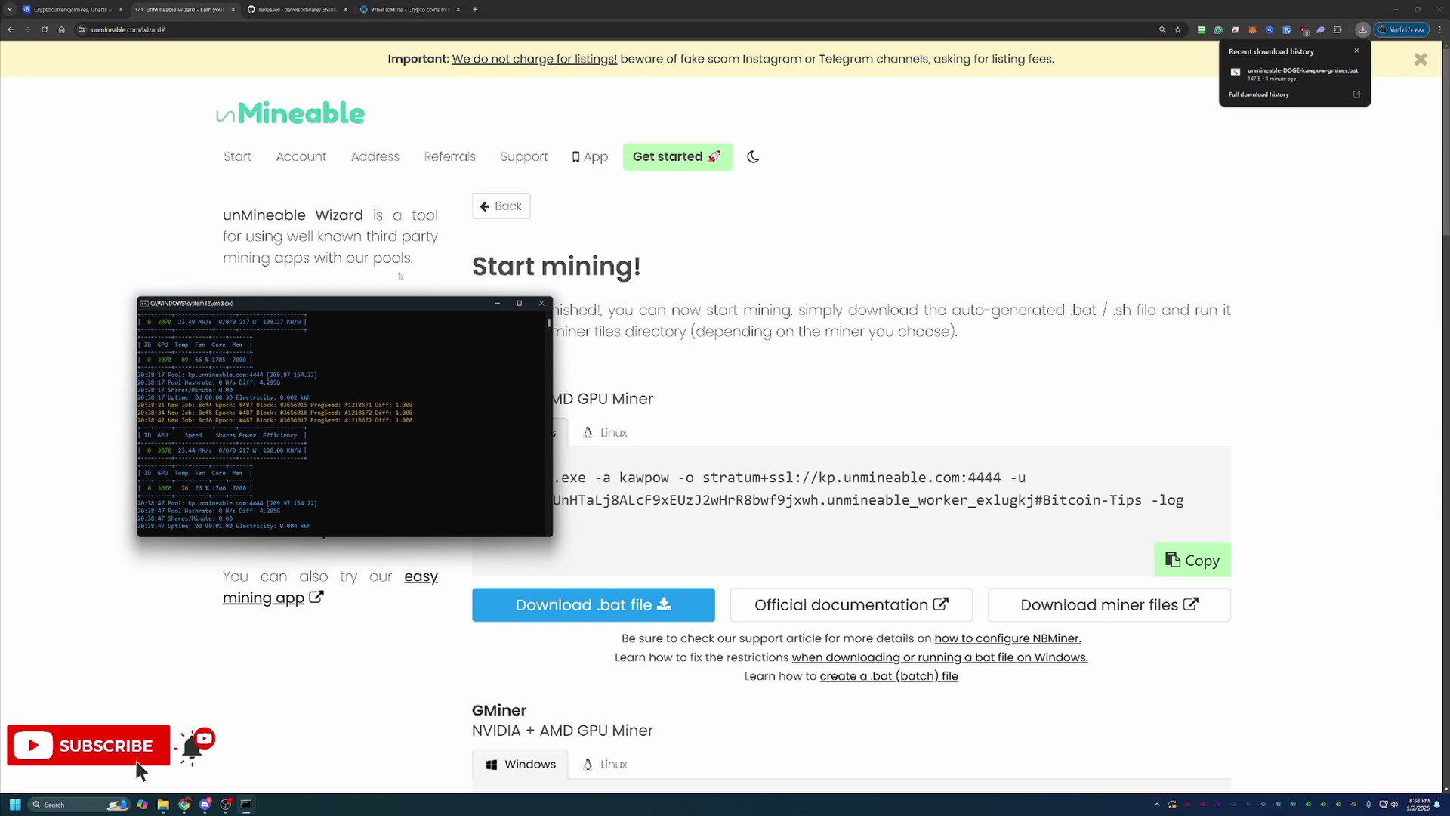
left_click_drag(397, 308, 590, 241)
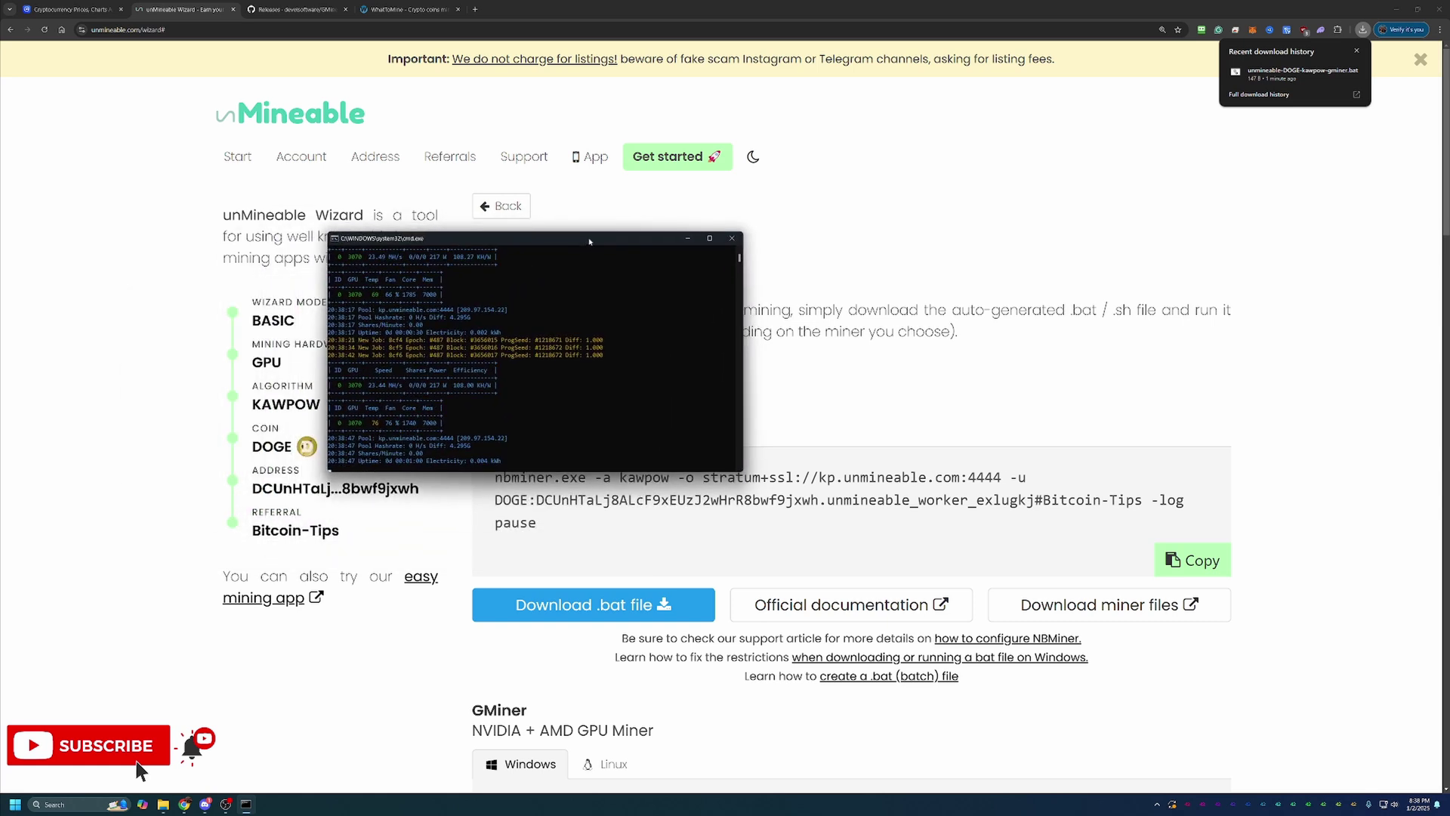
left_click(731, 239)
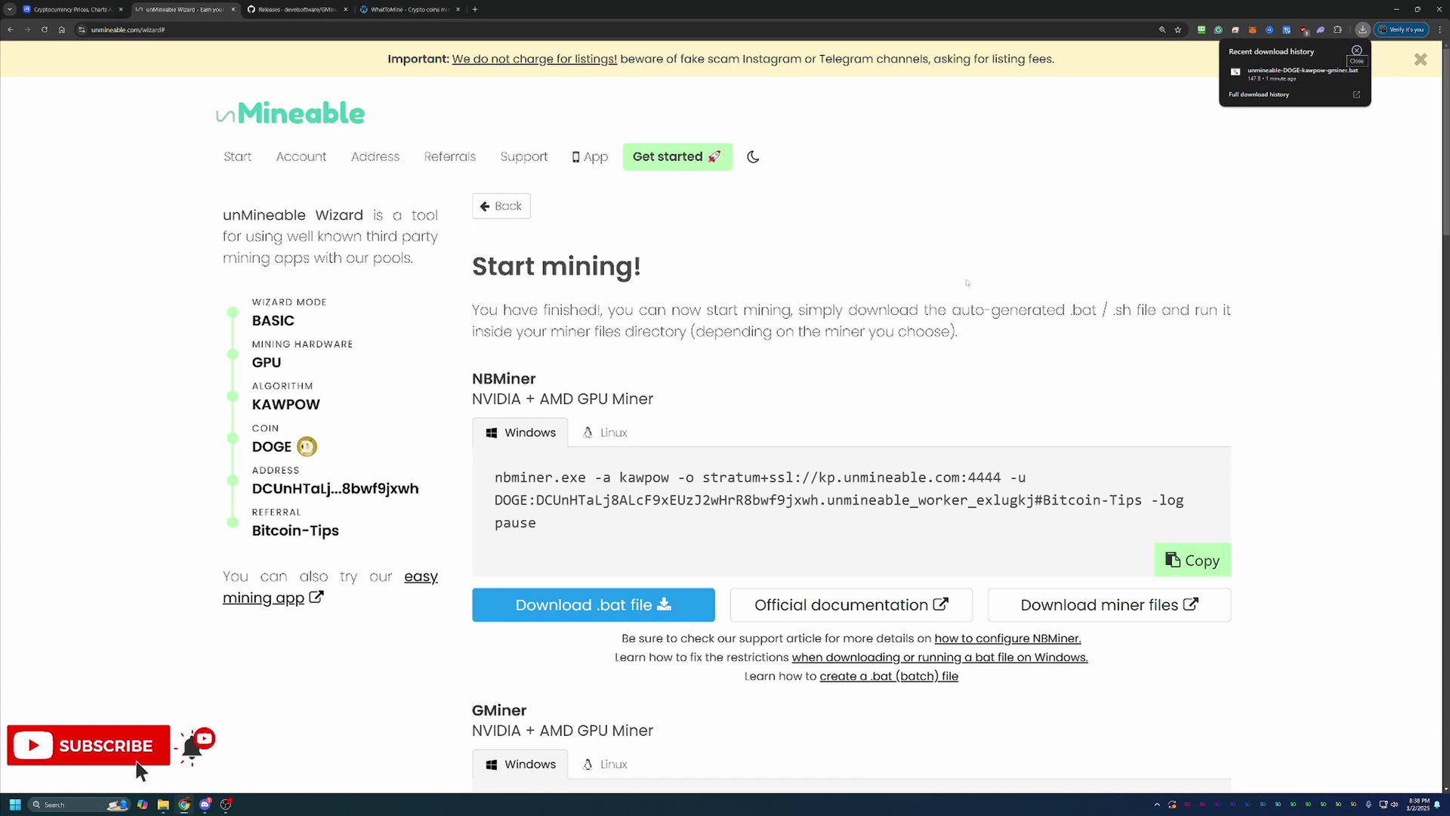